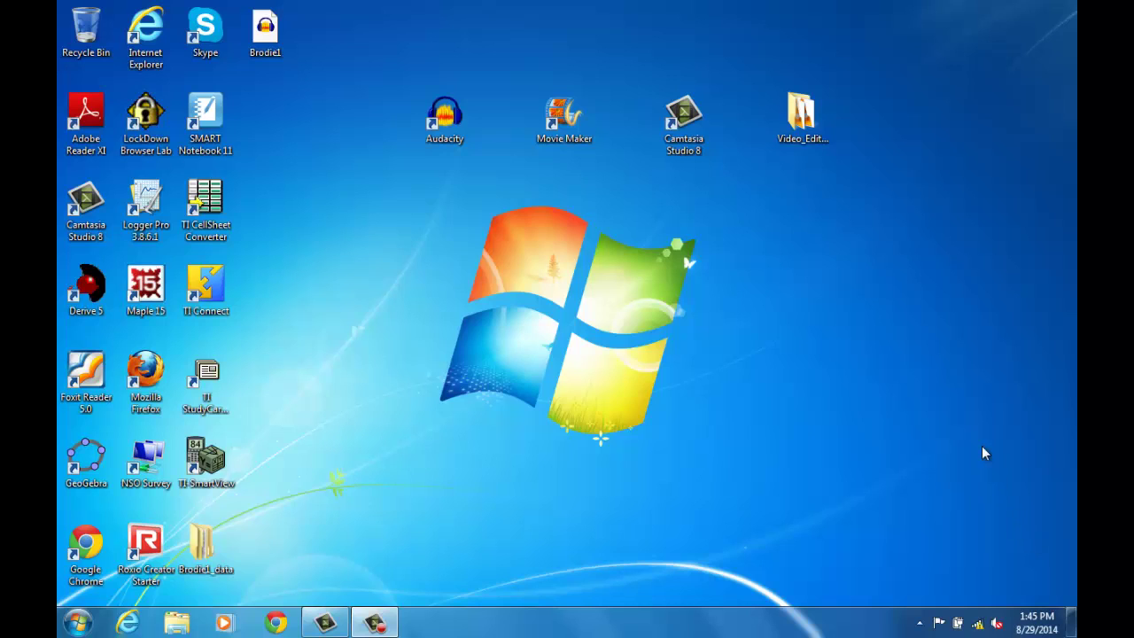
Open Audacity, dismiss the welcome message, and record a stereo microphone narration about 30 seconds long
left_click(445, 115)
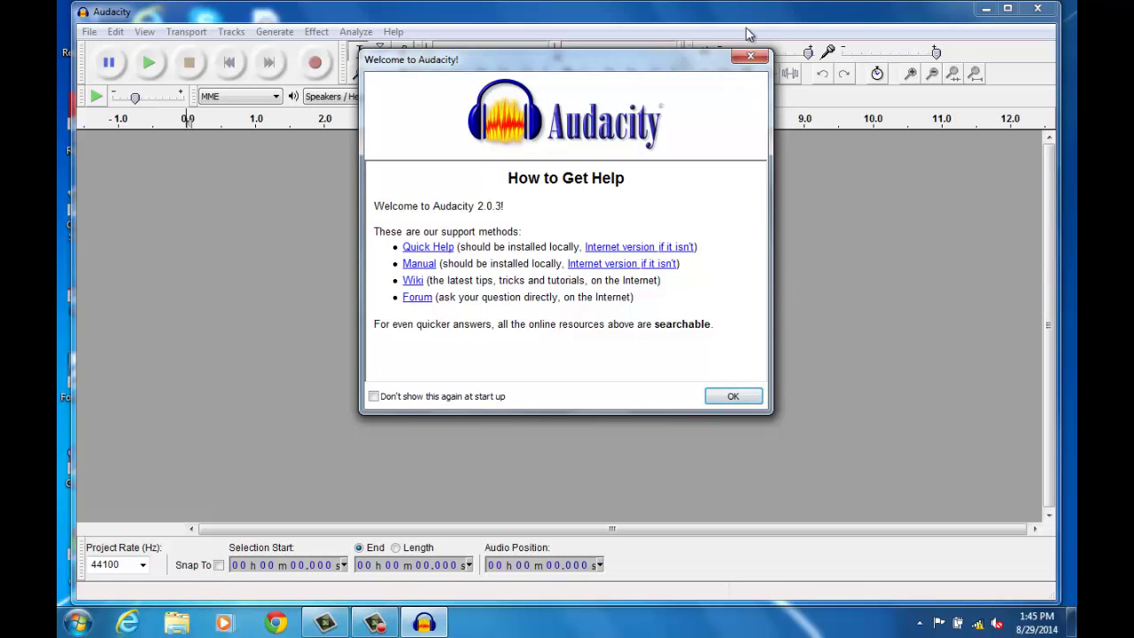
left_click(750, 57)
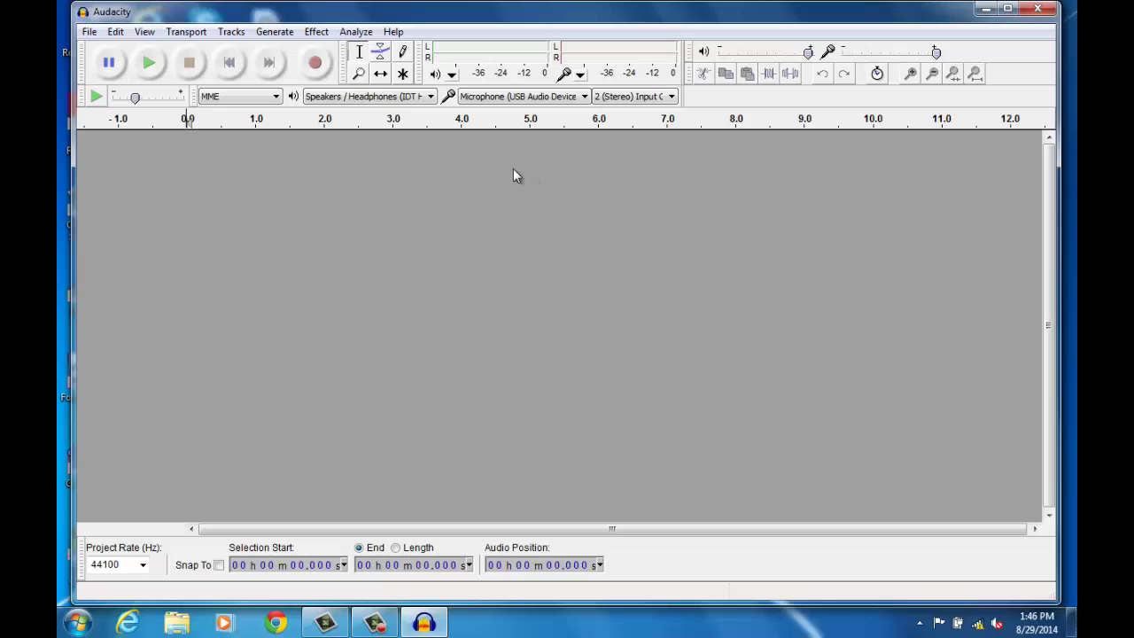
left_click(315, 65)
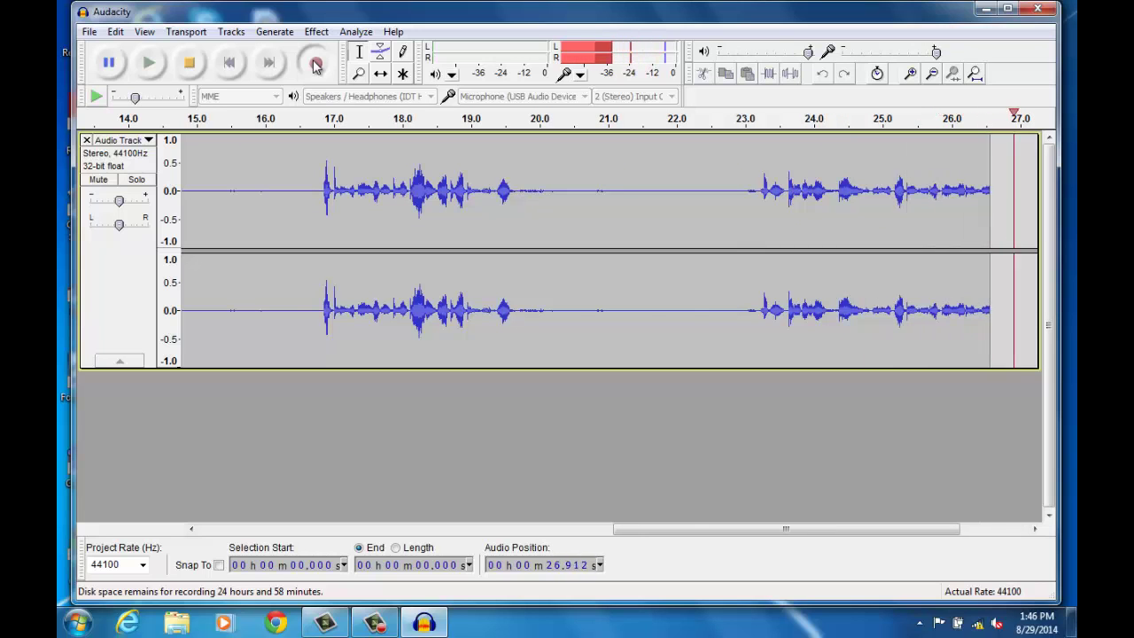
left_click(191, 63)
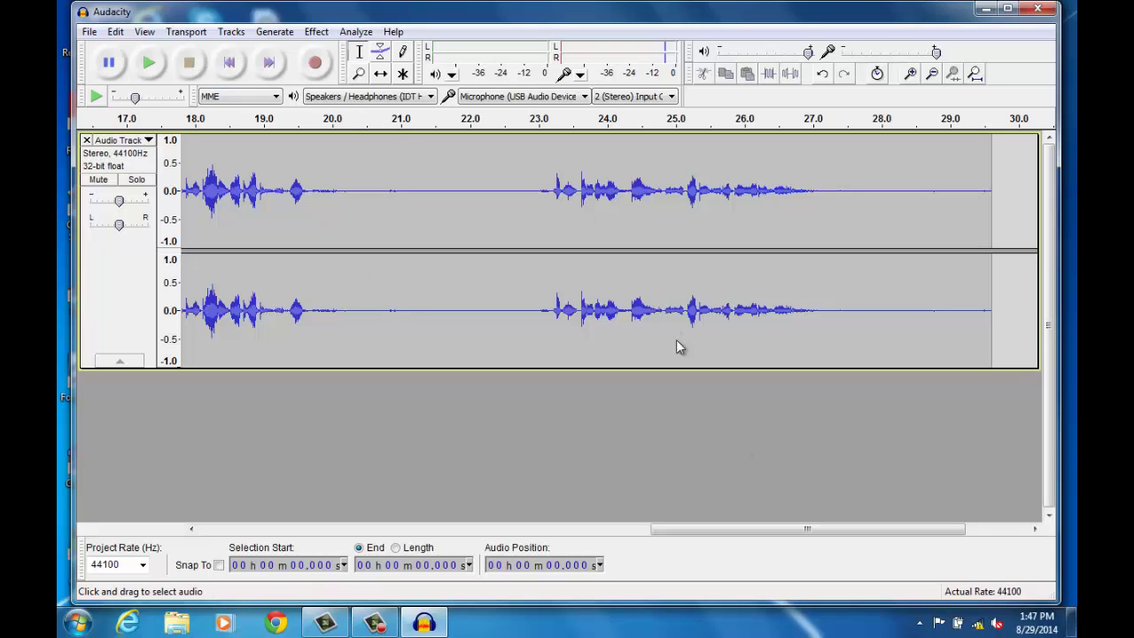
Examine the recorded narration's waveform up close and across its full length
left_click_drag(783, 533, 610, 492)
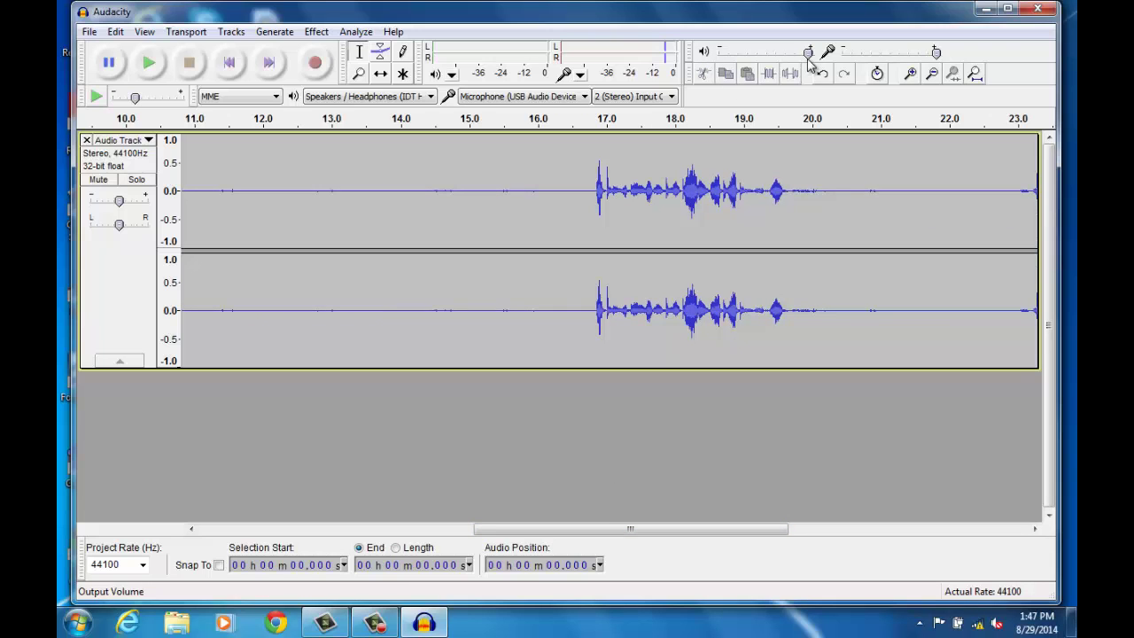
left_click(911, 73)
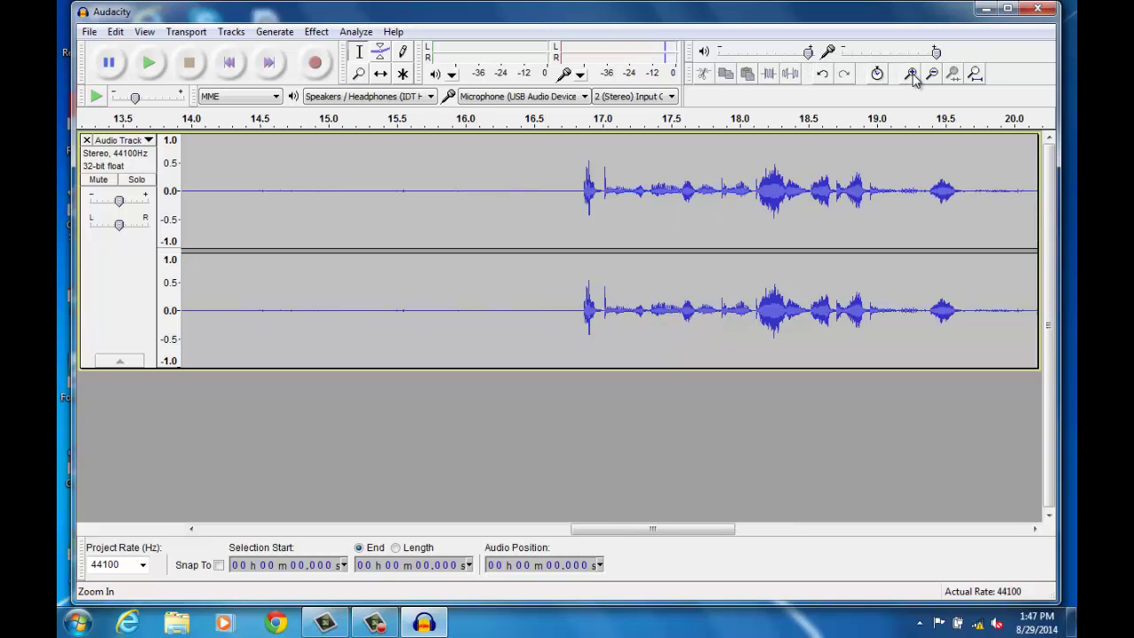
left_click(911, 74)
left_click(912, 74)
left_click(912, 74)
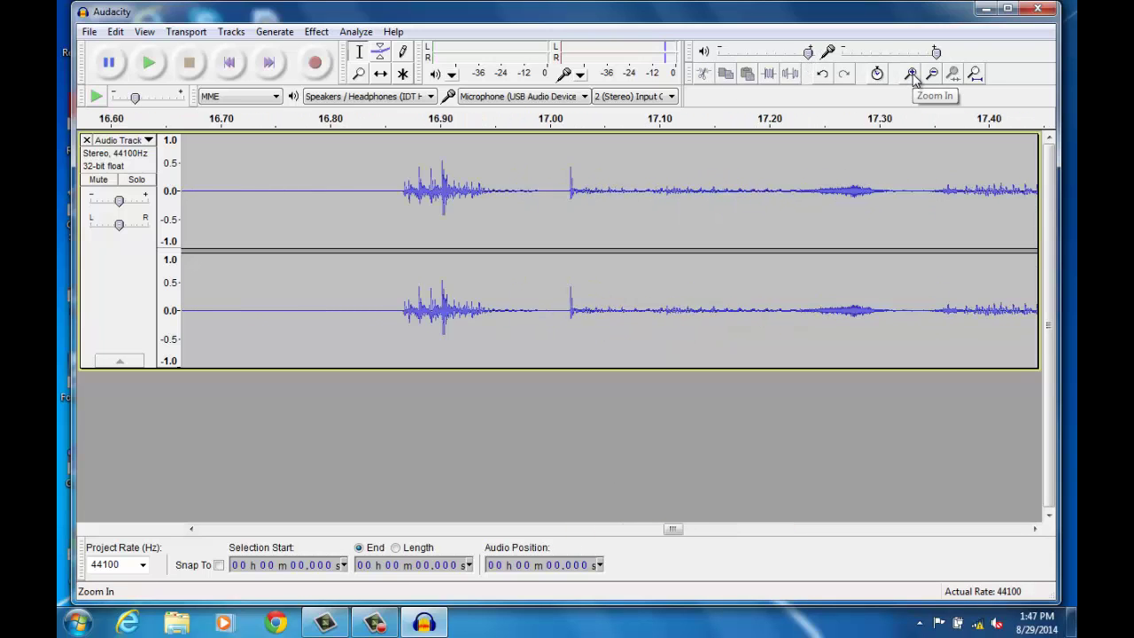
left_click(911, 74)
left_click(932, 75)
left_click(932, 76)
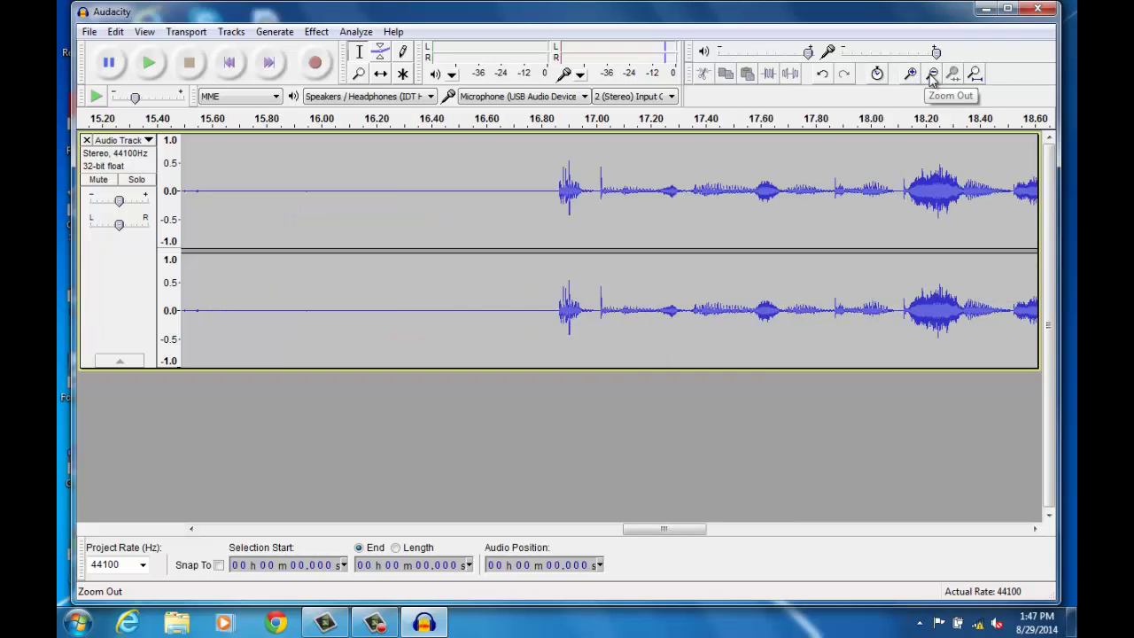
left_click(932, 75)
left_click(932, 75)
left_click(932, 75)
left_click(931, 75)
left_click(932, 75)
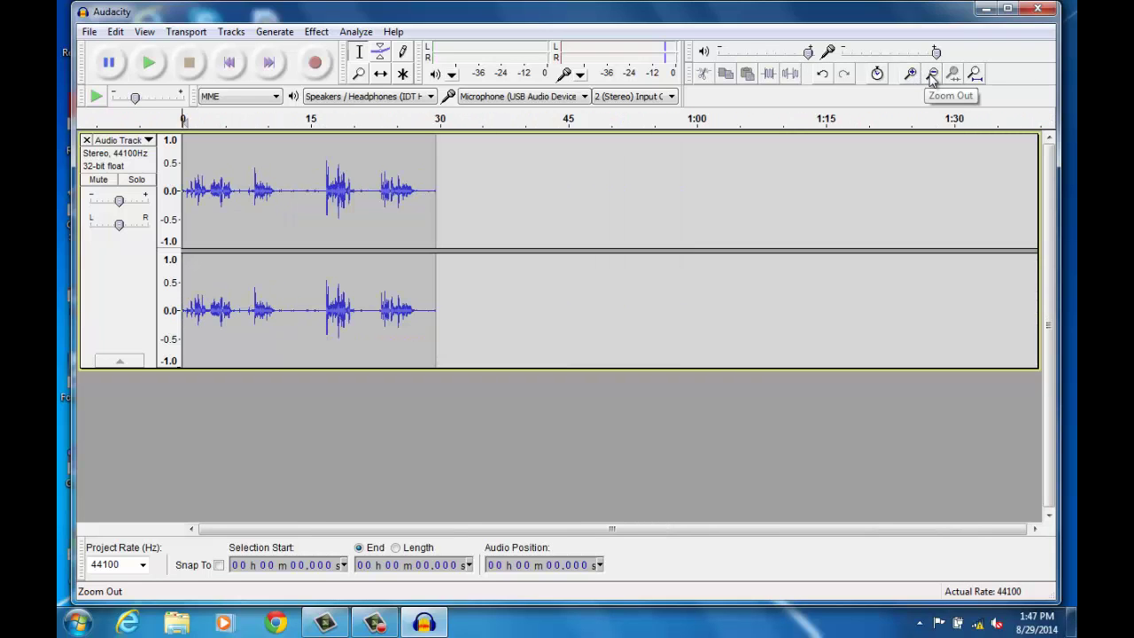
left_click(912, 74)
left_click(912, 74)
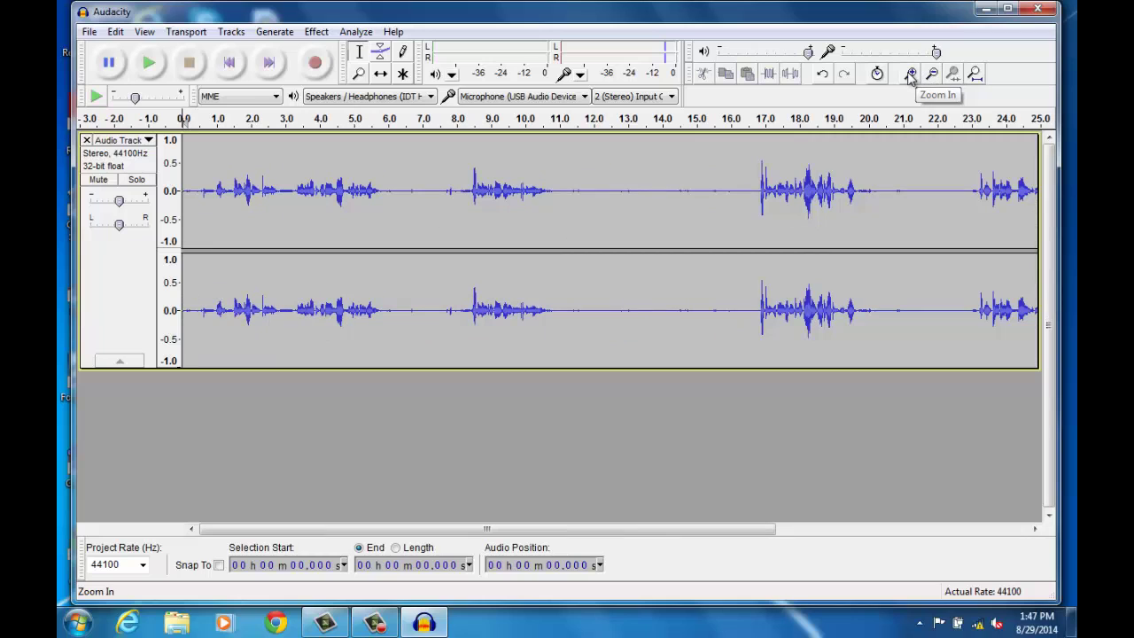
left_click(932, 75)
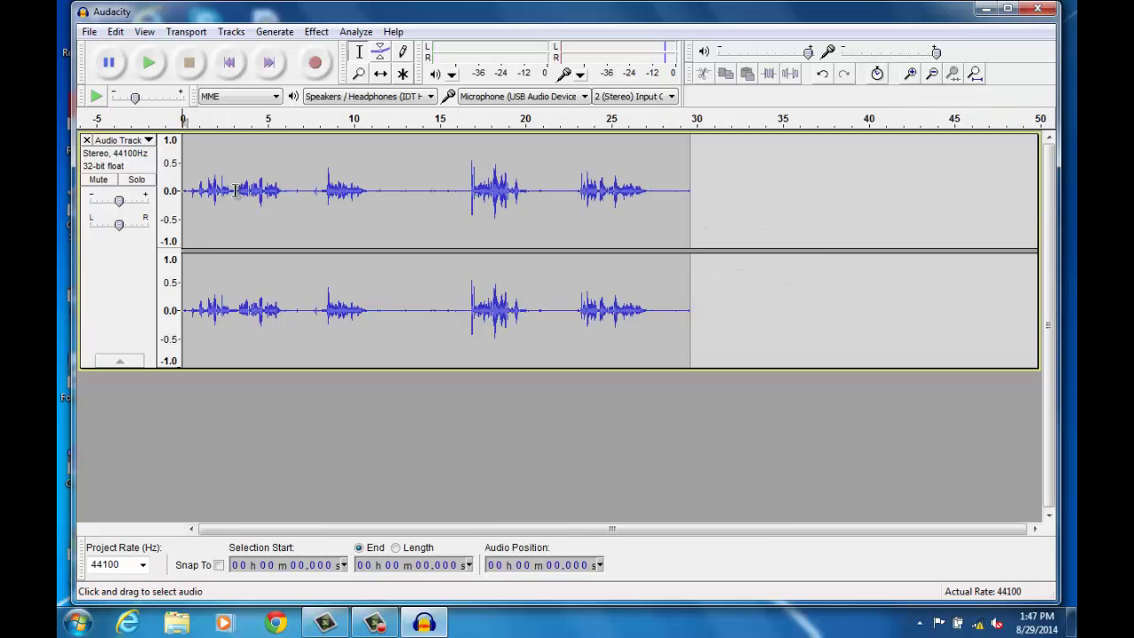
Play back the recorded narration from about 0.7 seconds and stop the playback
left_click(194, 163)
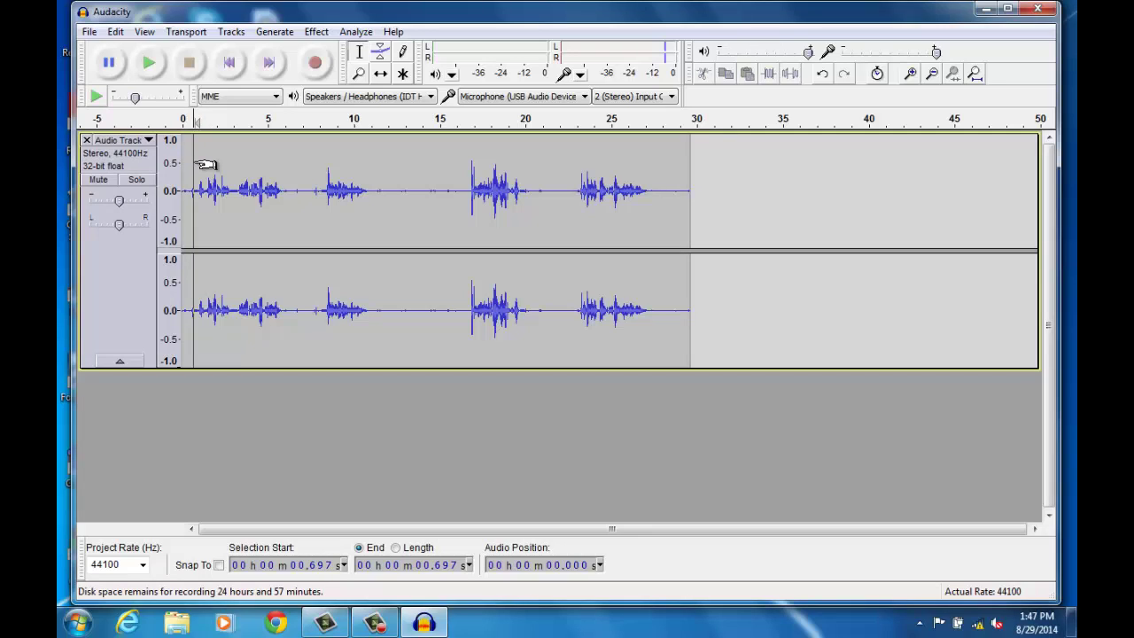
left_click(149, 64)
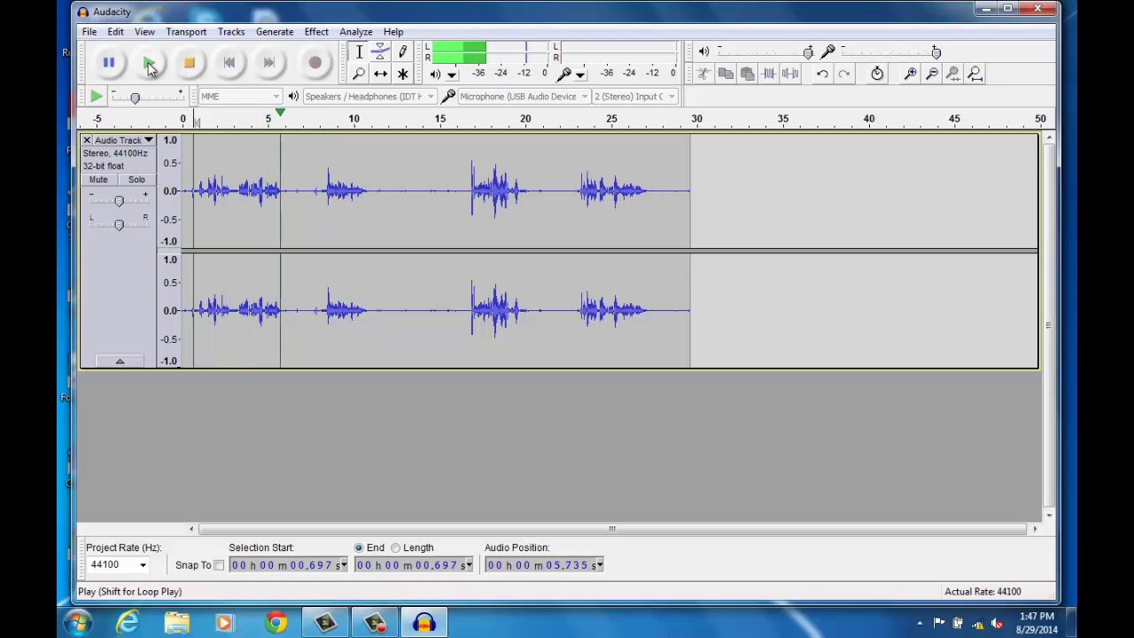
left_click(149, 63)
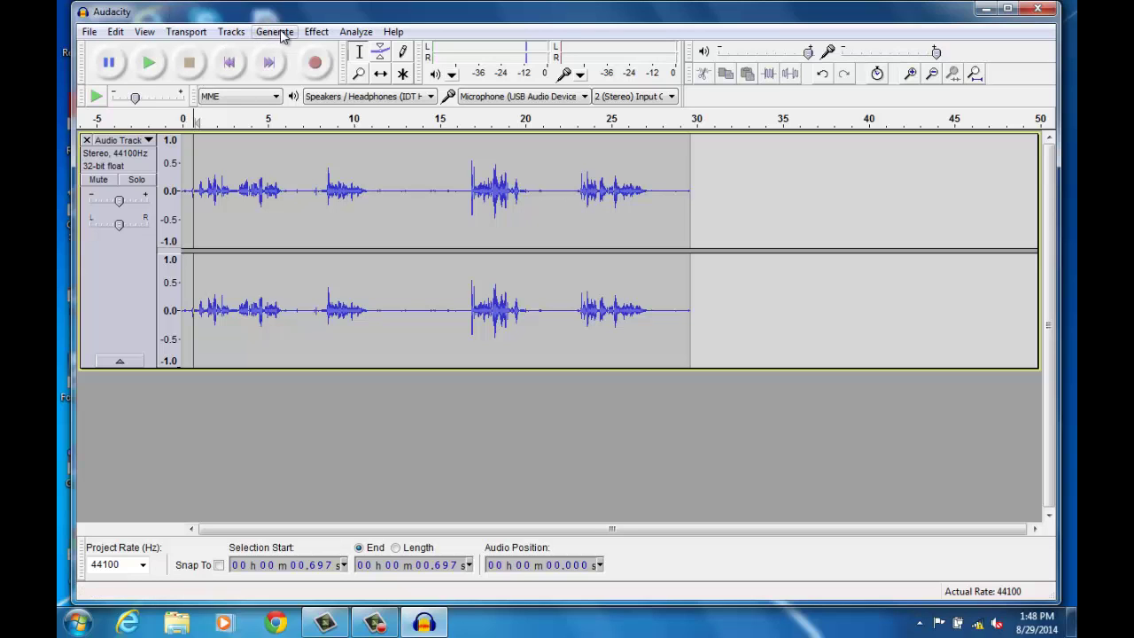
Import the music file djlang59_-_Angel_Good_Example and delete its audio from the narration's end at about 29.6 seconds onward
left_click(88, 34)
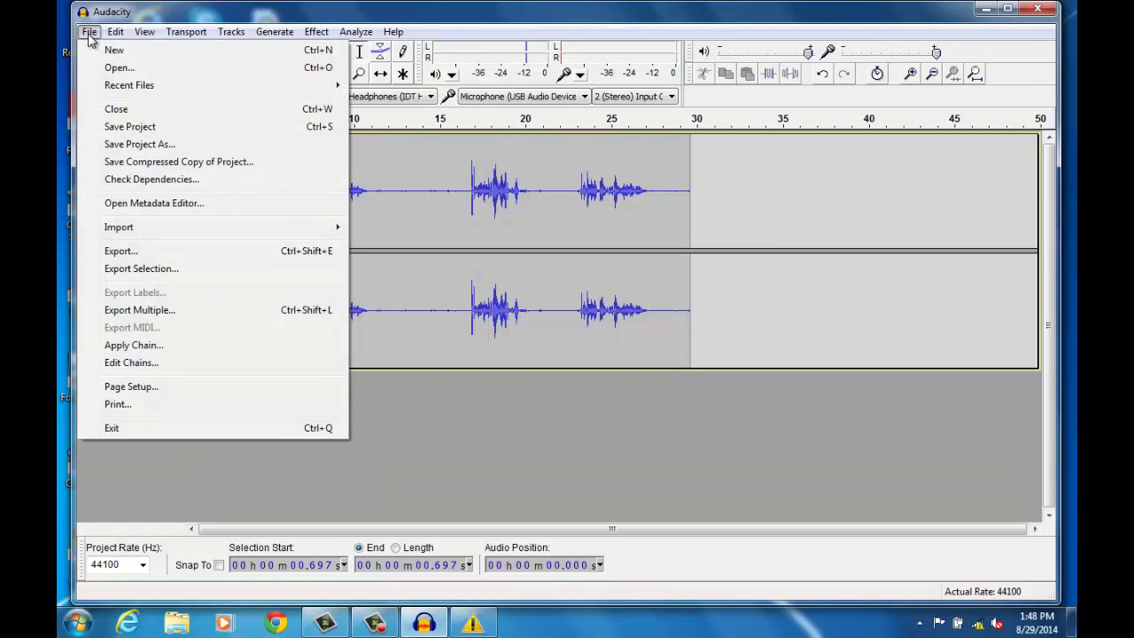
mouse_move(135, 229)
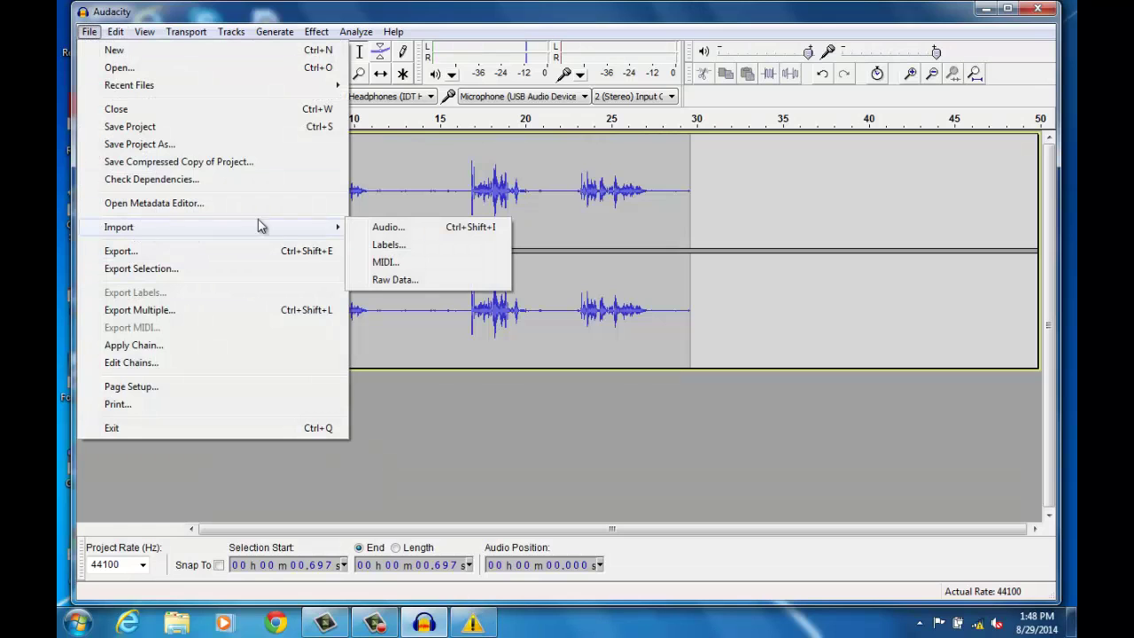
left_click(368, 228)
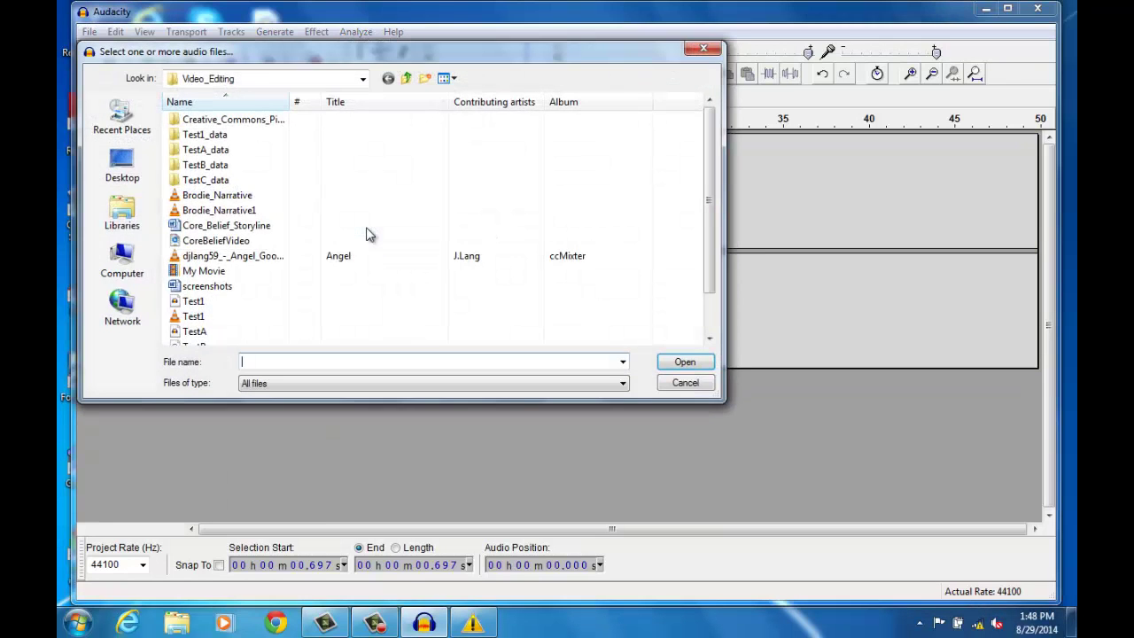
left_click(249, 256)
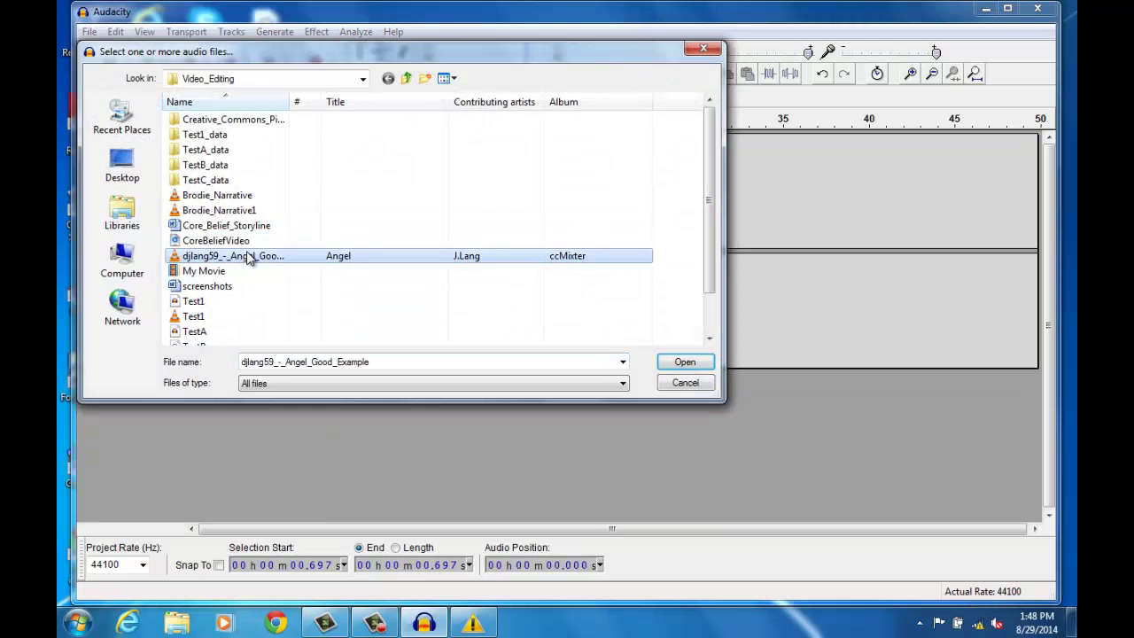
left_click(682, 360)
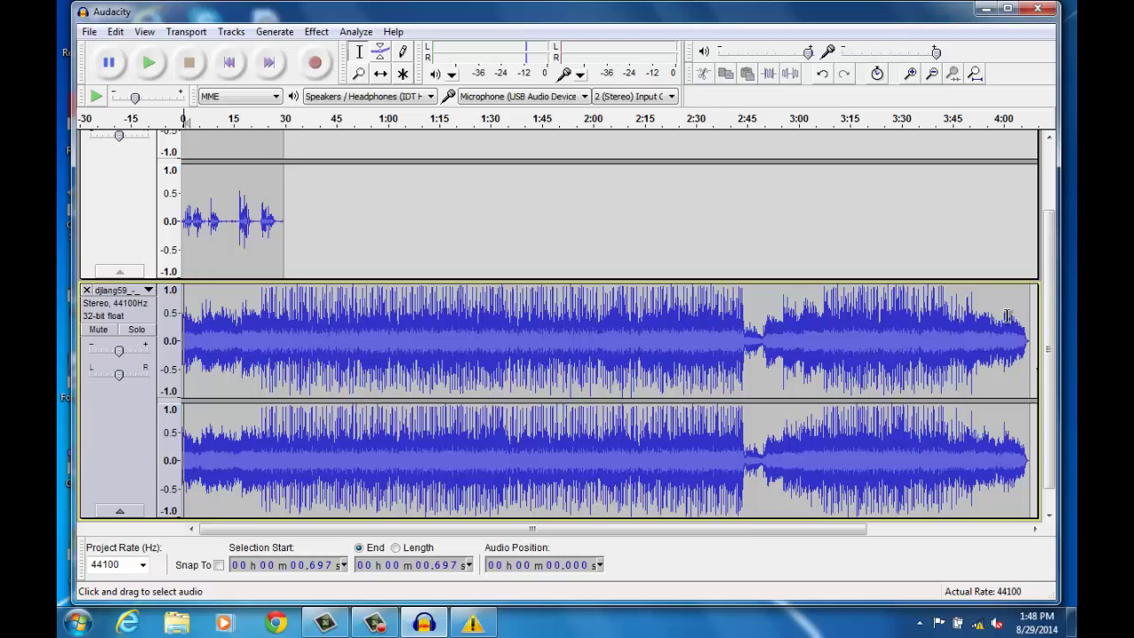
left_click_drag(1031, 339, 285, 284)
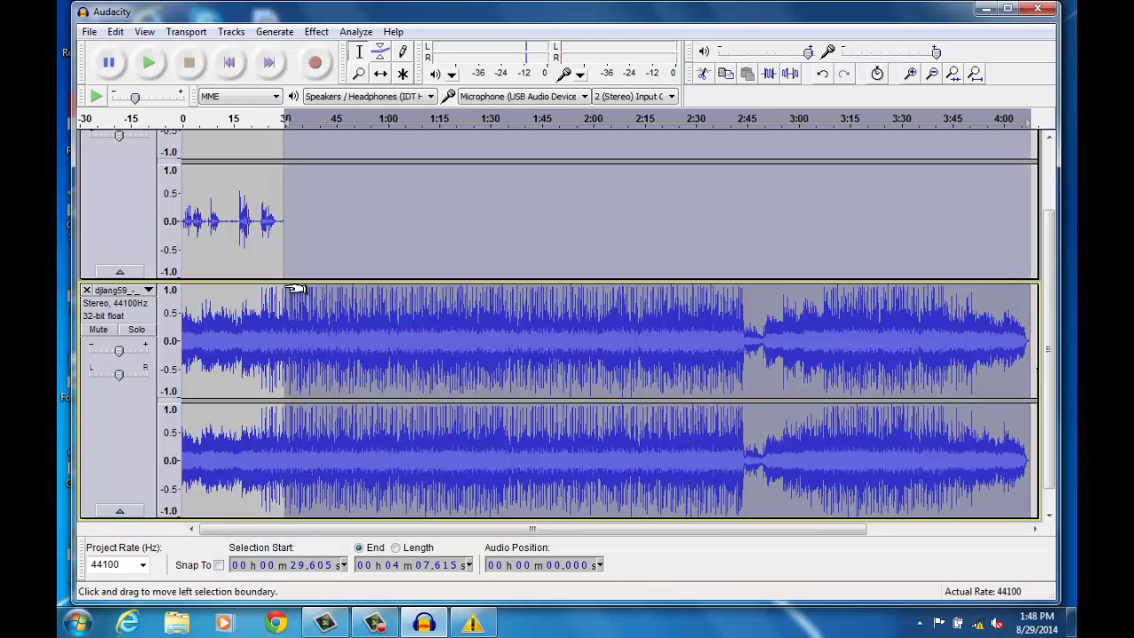
key("Delete")
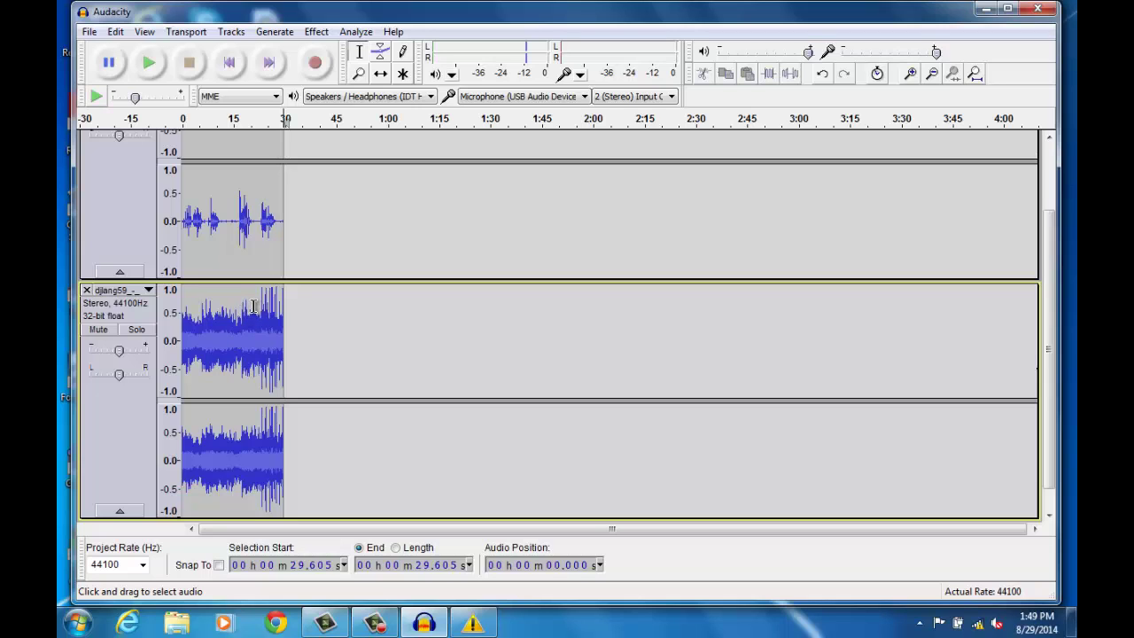
Play the narration and music together from about 2.3 seconds to check their volume balance
left_click(187, 330)
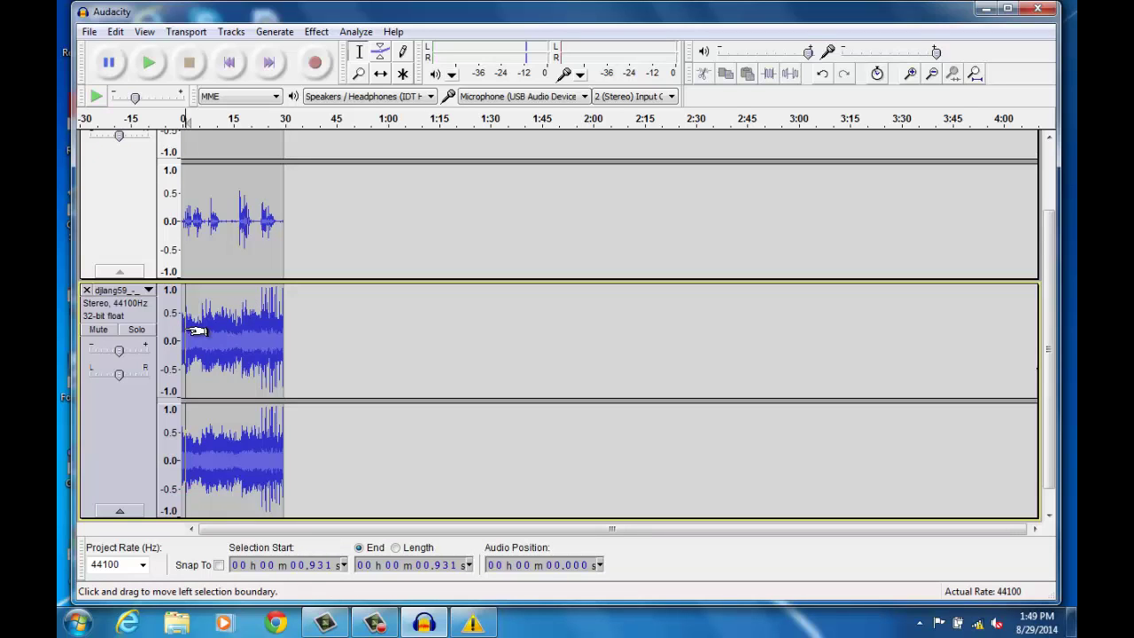
left_click(191, 261)
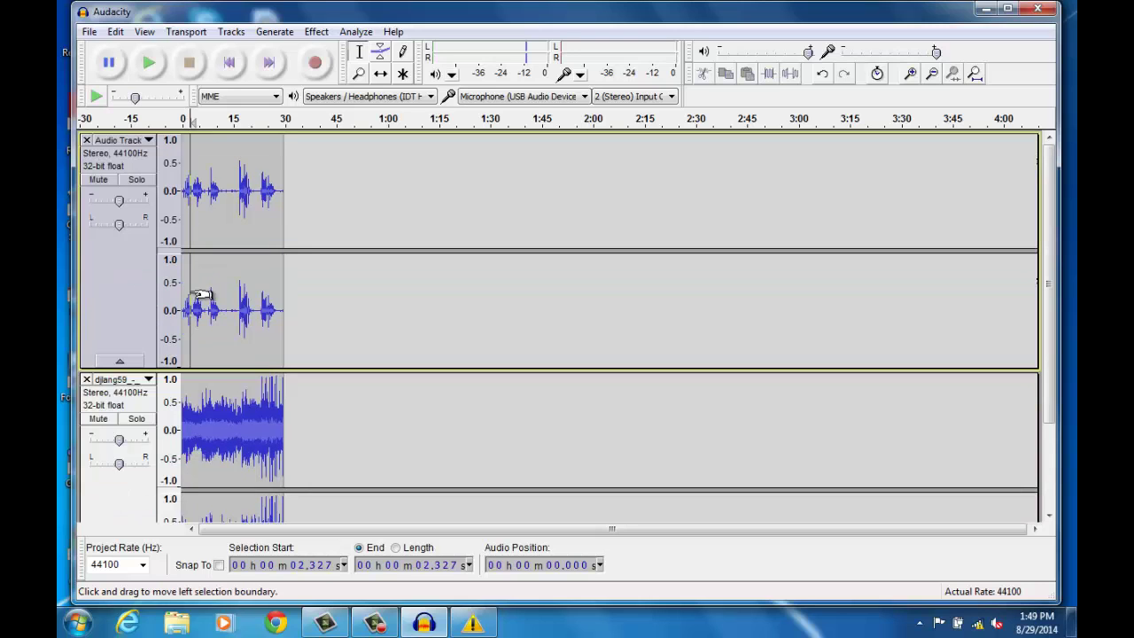
key("space")
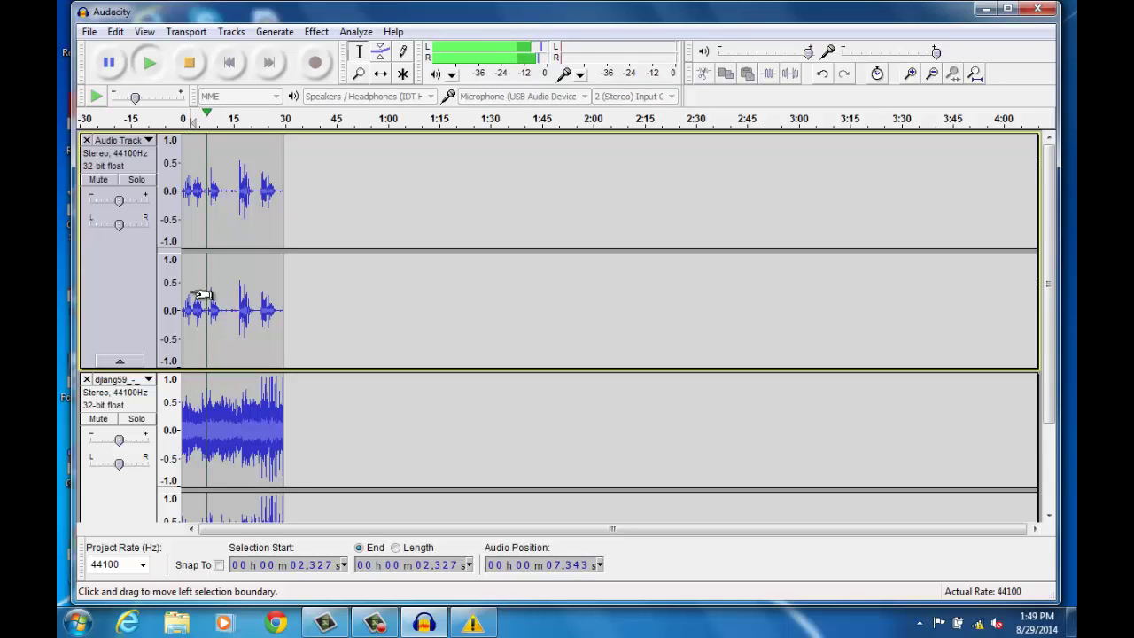
key("space")
left_click(205, 312)
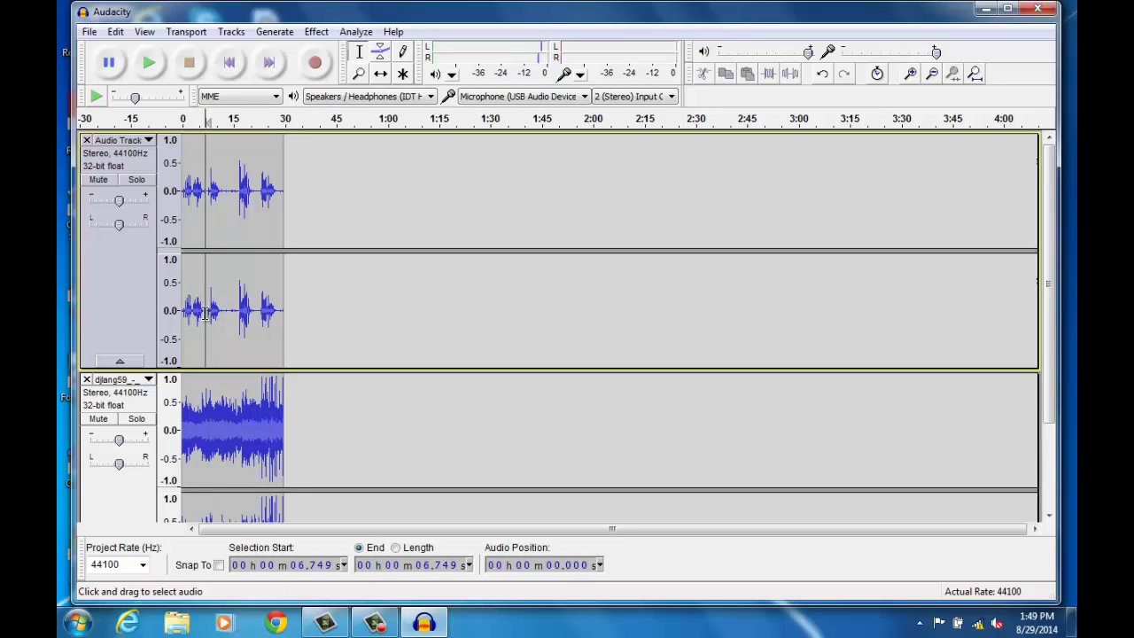
Try applying the Amplify effect at -6 dB to the whole music track, and undo that change
left_click_drag(205, 312, 216, 434)
scroll(216, 435, "down", 2)
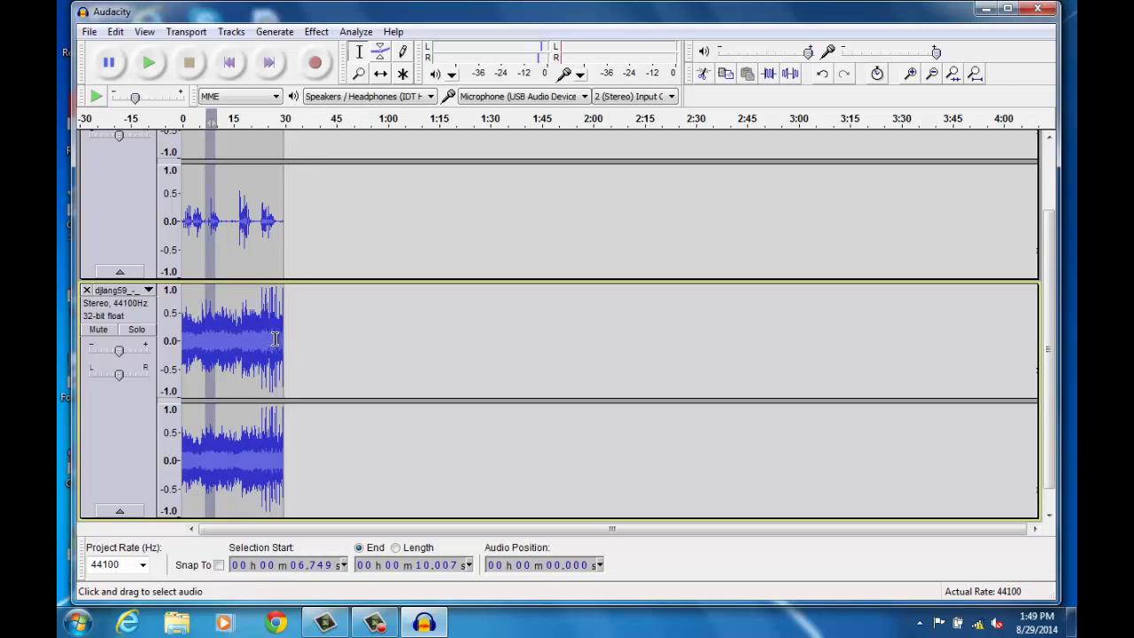
left_click_drag(284, 342, 181, 342)
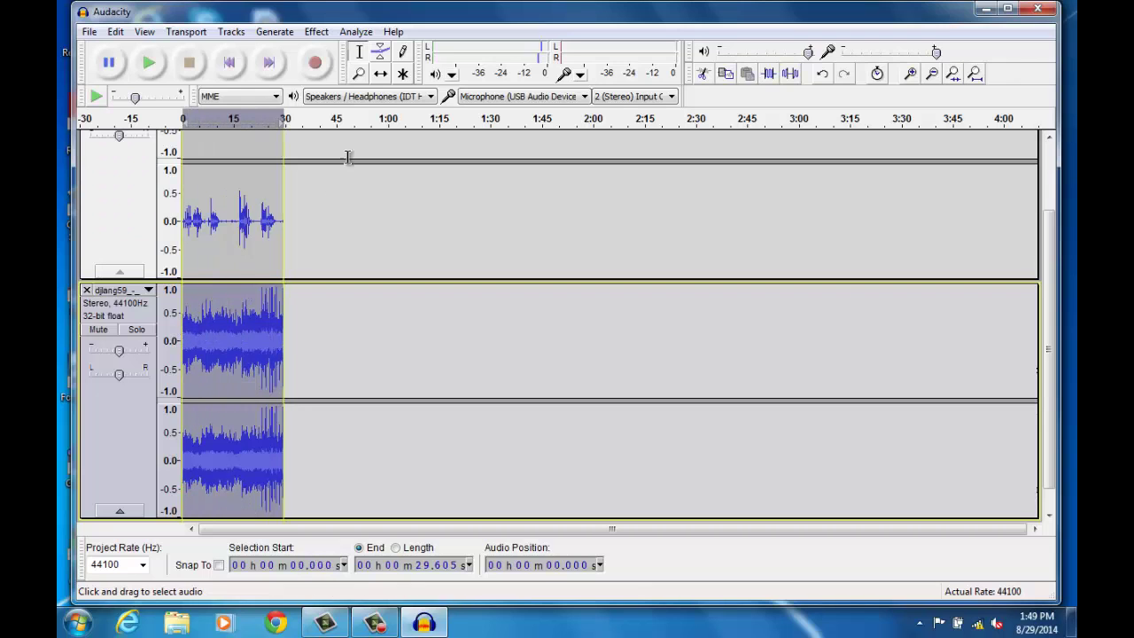
left_click(319, 33)
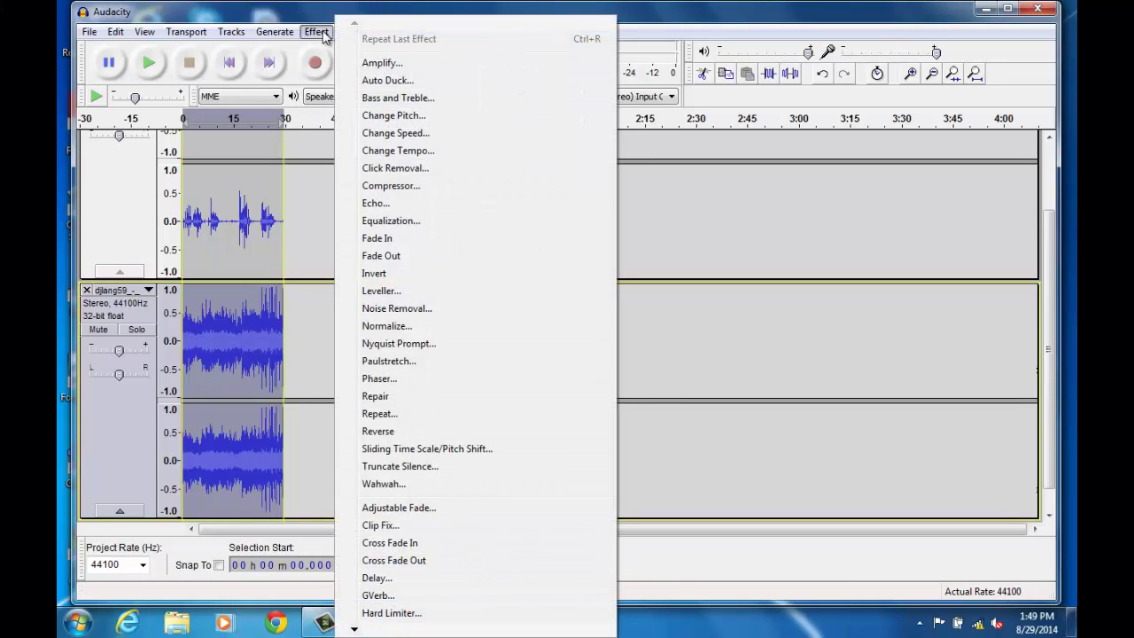
left_click(377, 64)
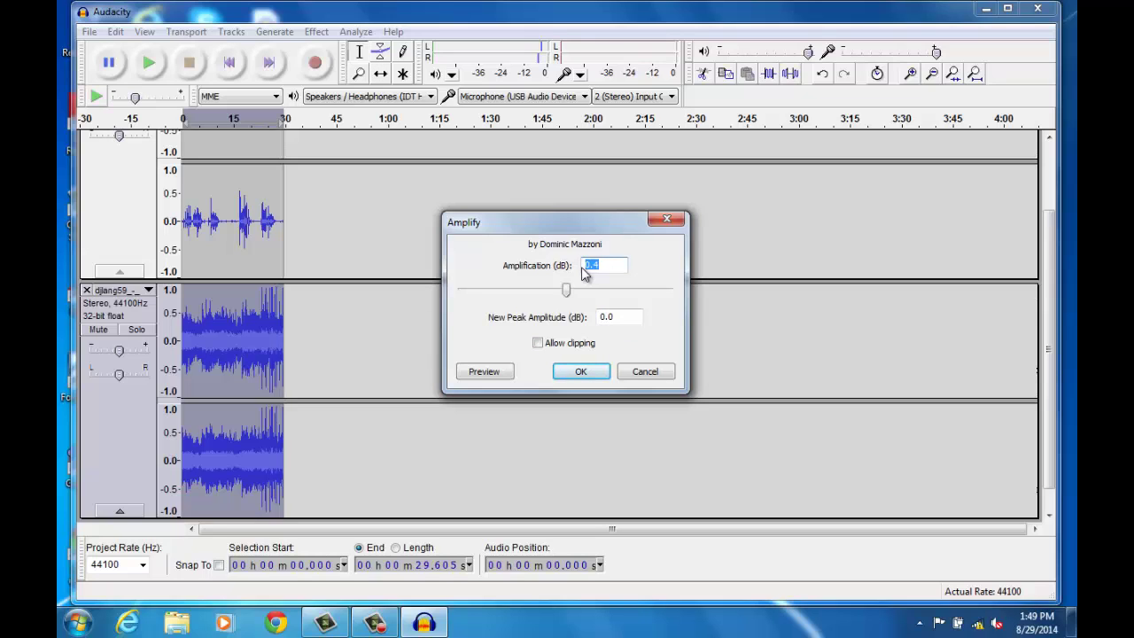
type("-6")
left_click(581, 372)
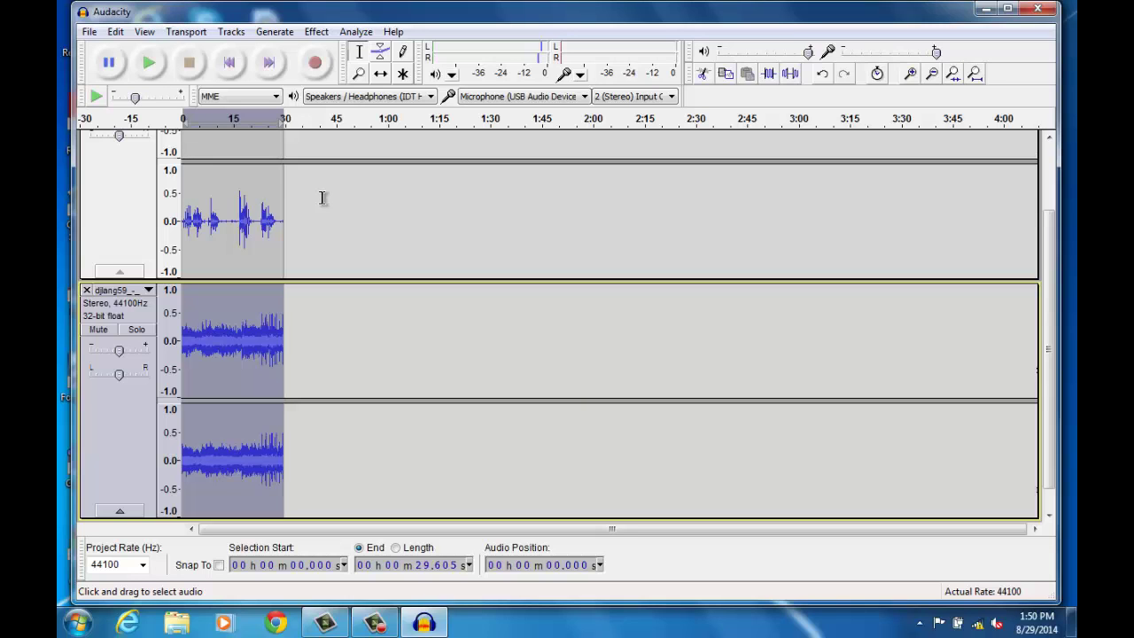
left_click(116, 33)
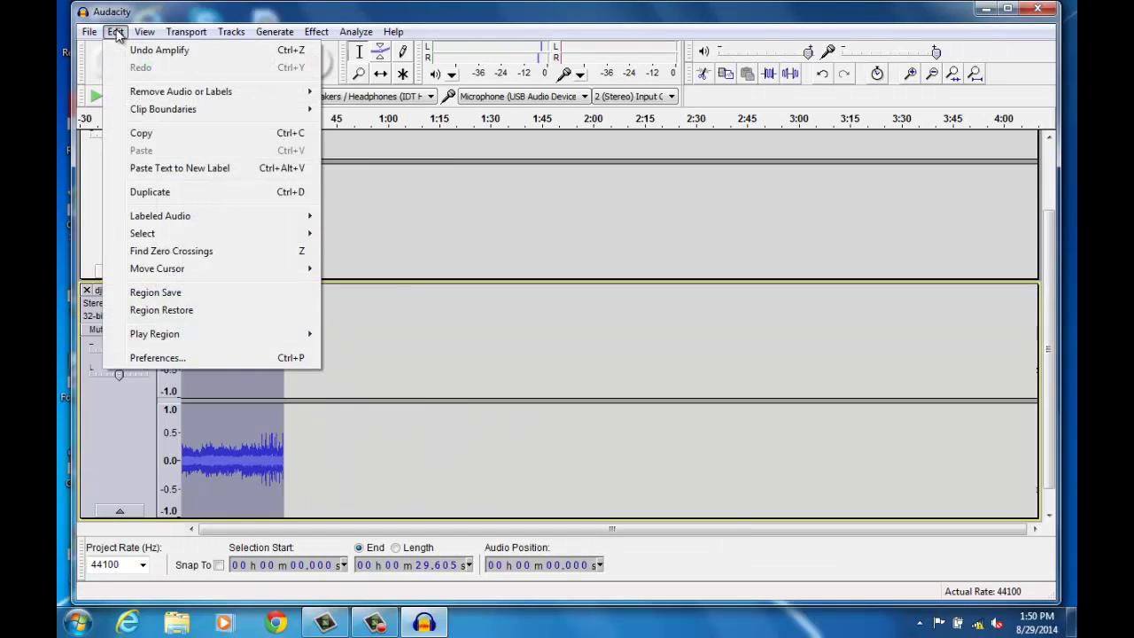
left_click(144, 51)
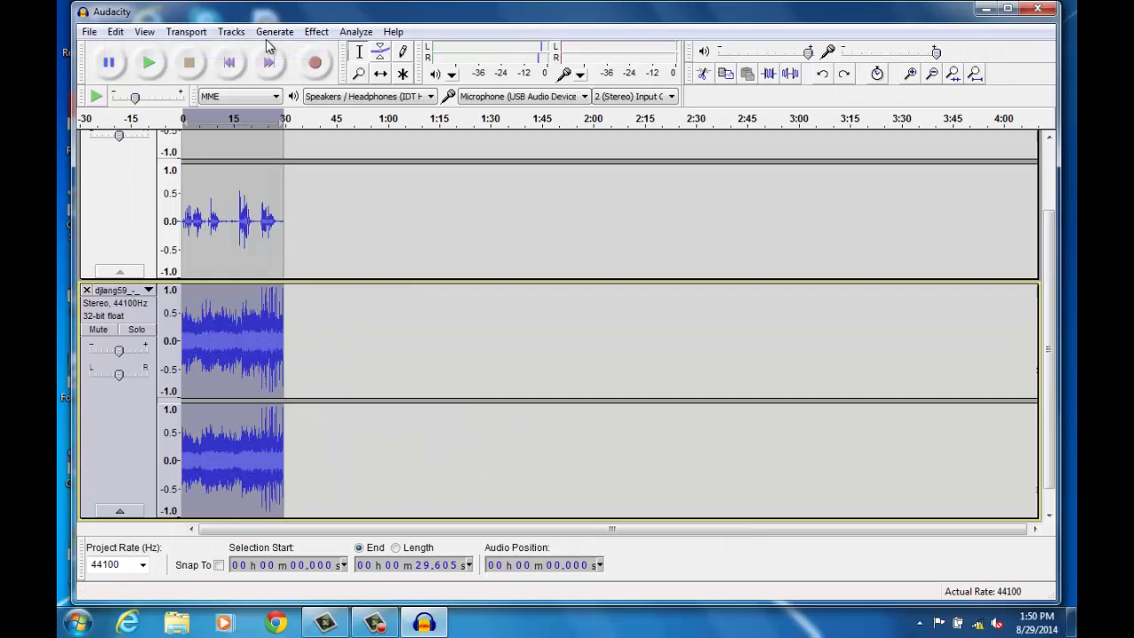
Apply the Amplify effect at -9 dB to the whole music track
left_click(316, 32)
left_click(377, 60)
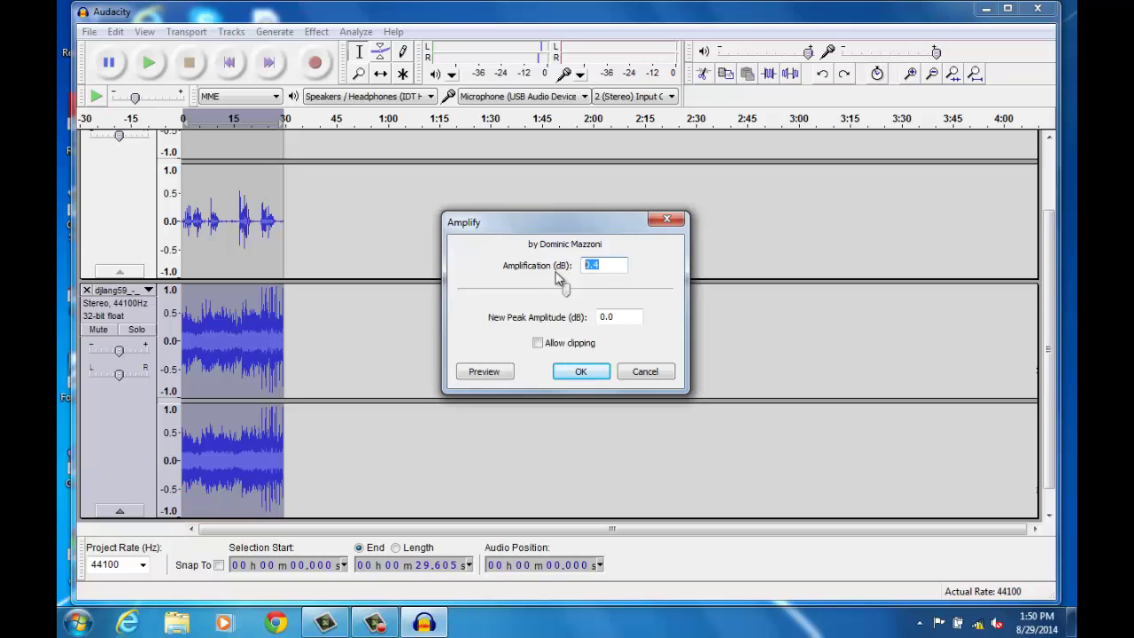
type("-9")
left_click(583, 371)
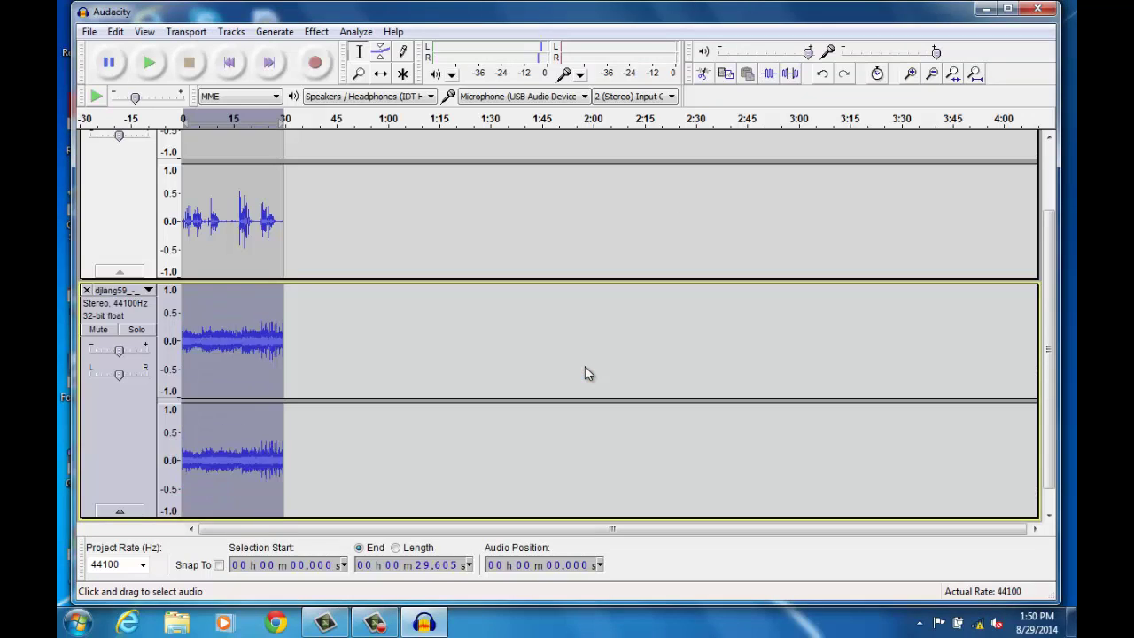
Play the narration and music together from about 2.1 seconds, and undo the -9 dB amplification of the music track
left_click(189, 233)
key("space")
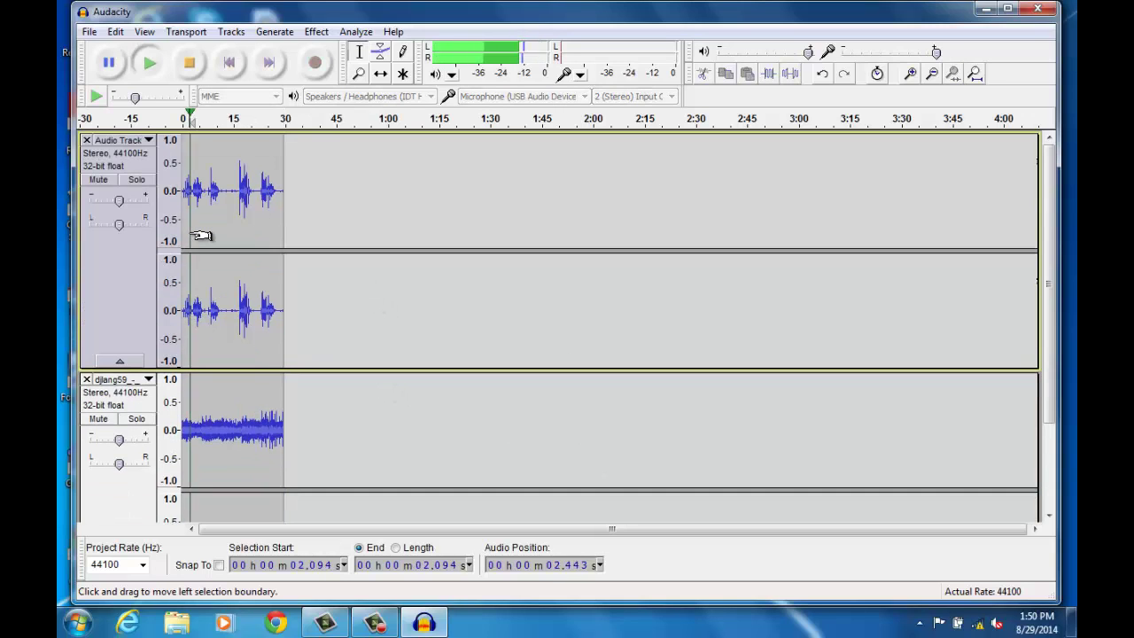
key("space")
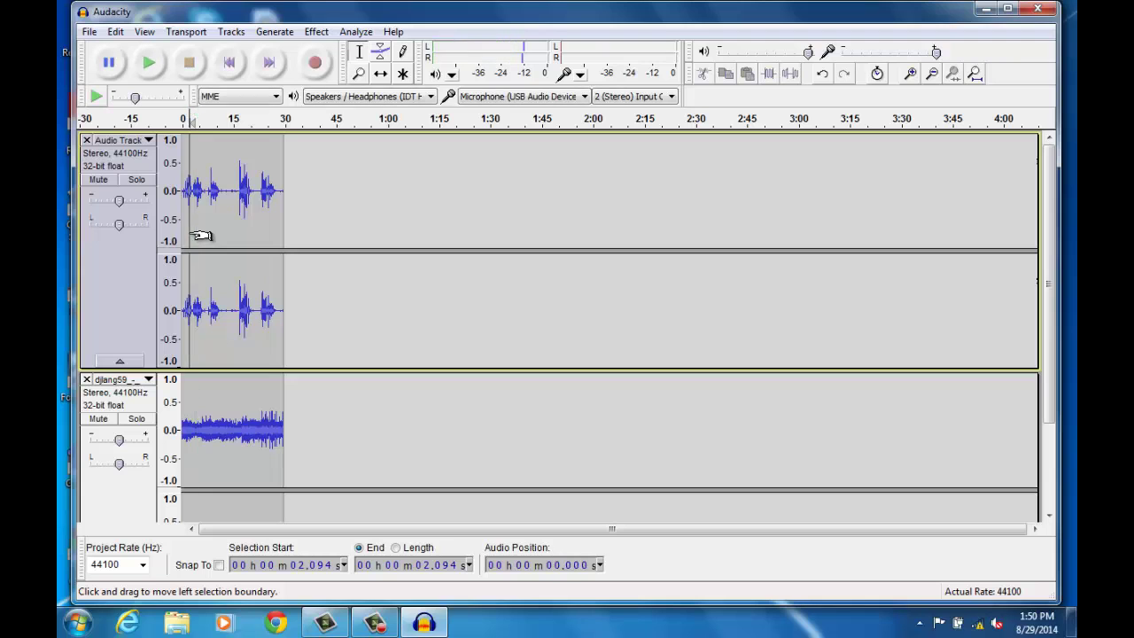
left_click(116, 32)
left_click(133, 50)
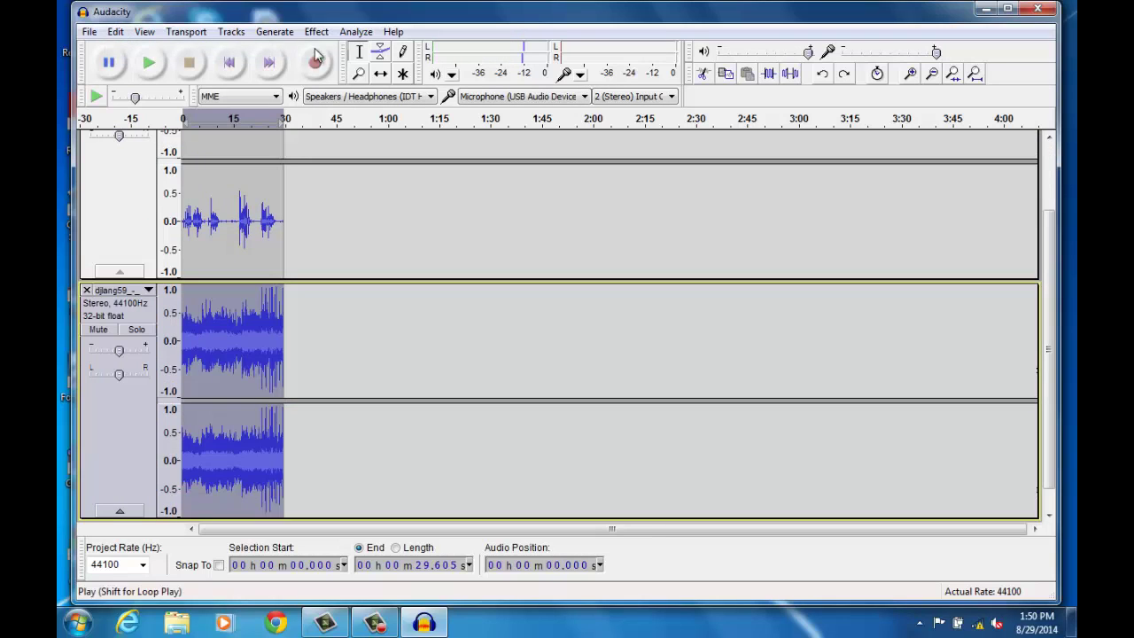
Try applying the Amplify effect at -15 dB to the whole music track
left_click(325, 35)
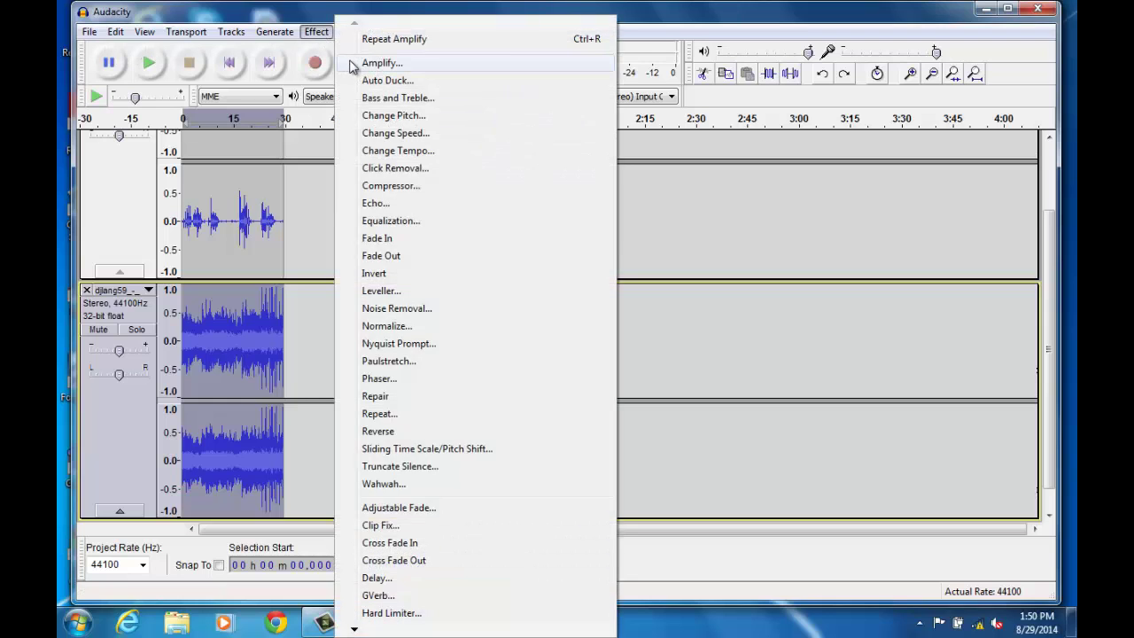
left_click(359, 64)
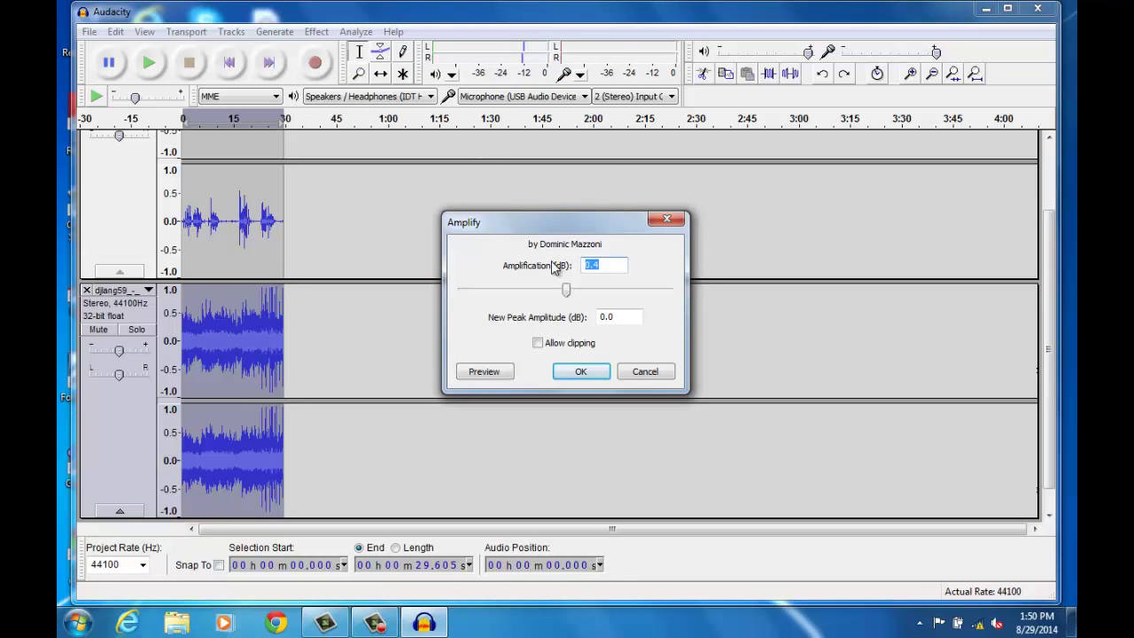
type("-15")
left_click(602, 375)
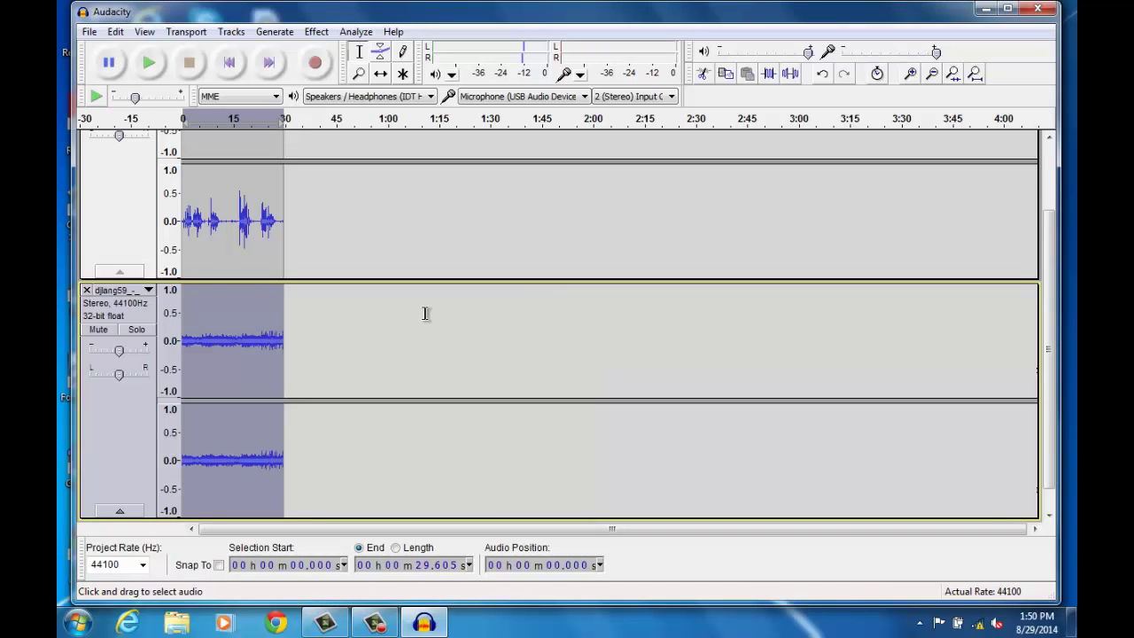
Play both tracks together from about 1.2 seconds, and undo the -15 dB amplification of the music
left_click(186, 193)
key("space")
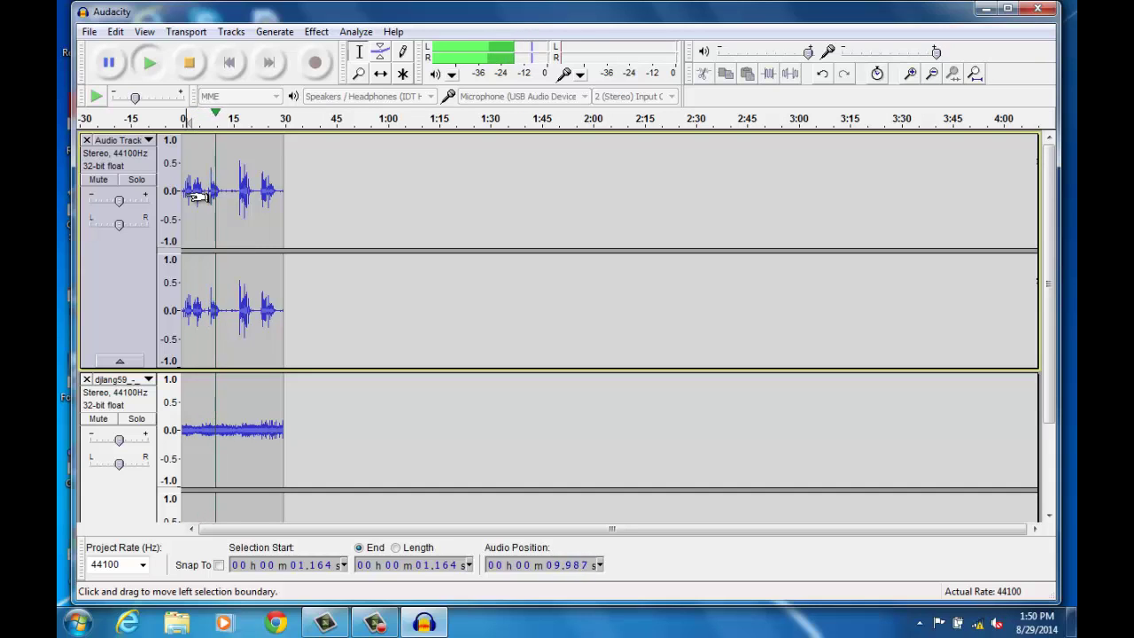
key("space")
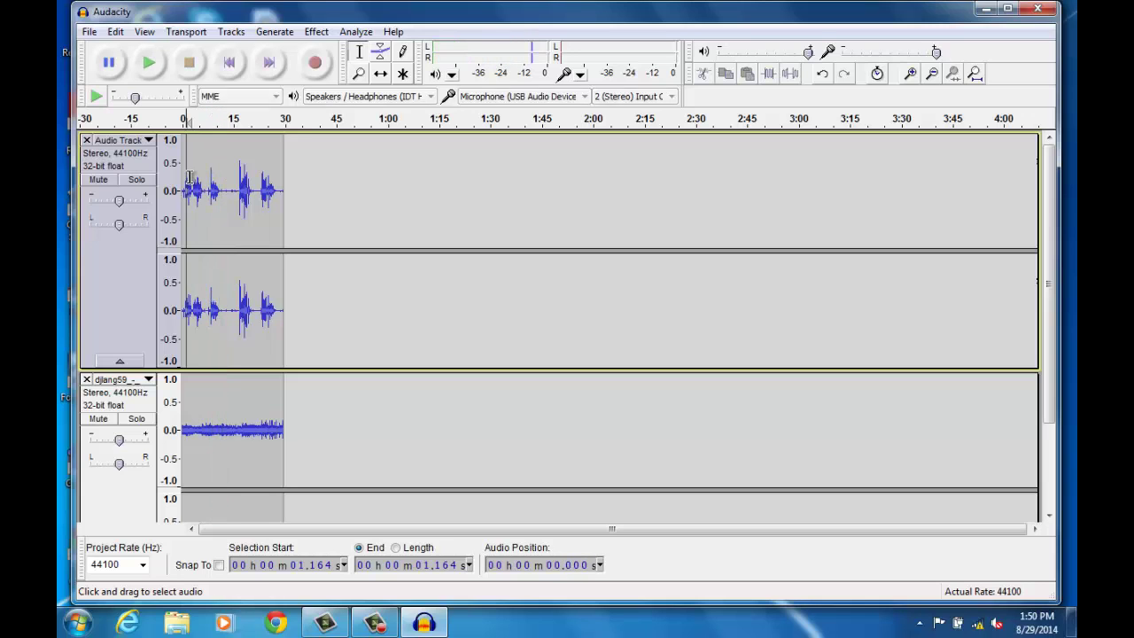
left_click(122, 32)
left_click(150, 50)
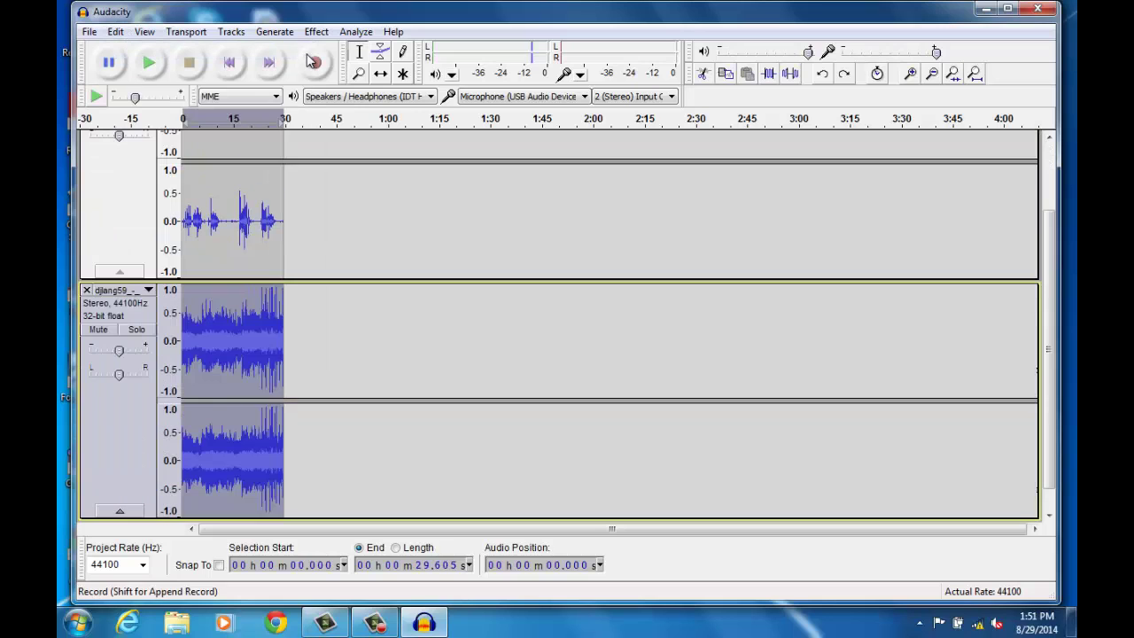
Apply the Amplify effect at -17 dB to the whole music track
left_click(317, 33)
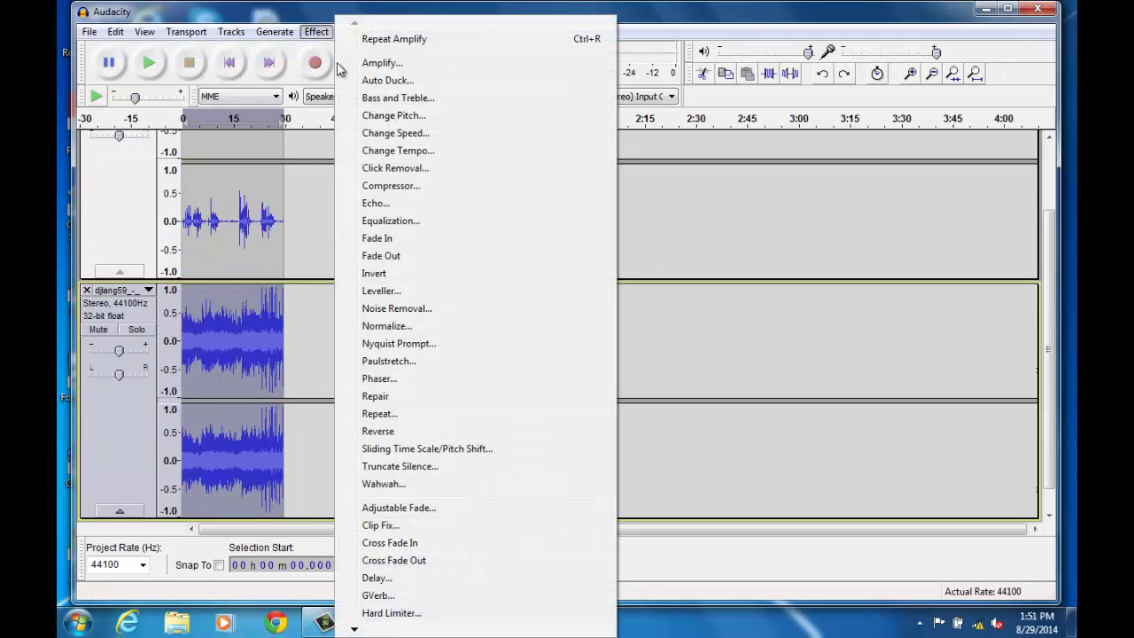
left_click(387, 59)
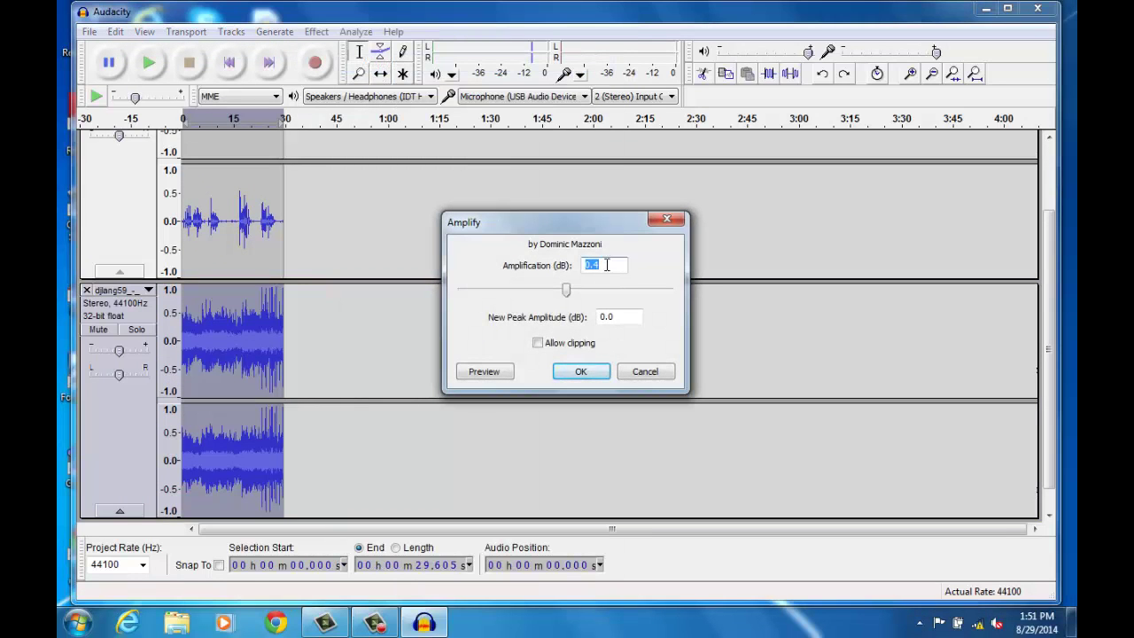
type("-17")
left_click(580, 378)
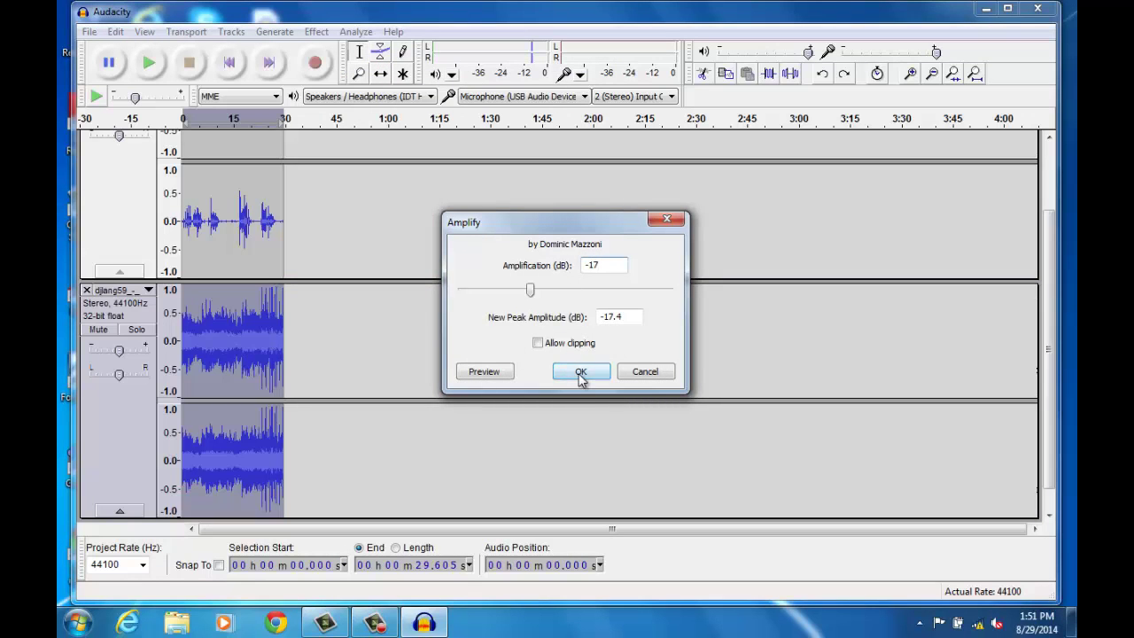
Play the narration and music together from about 1.4 seconds to check whether the voice stands out
left_click(188, 220)
scroll(196, 220, "up", 2)
key("space")
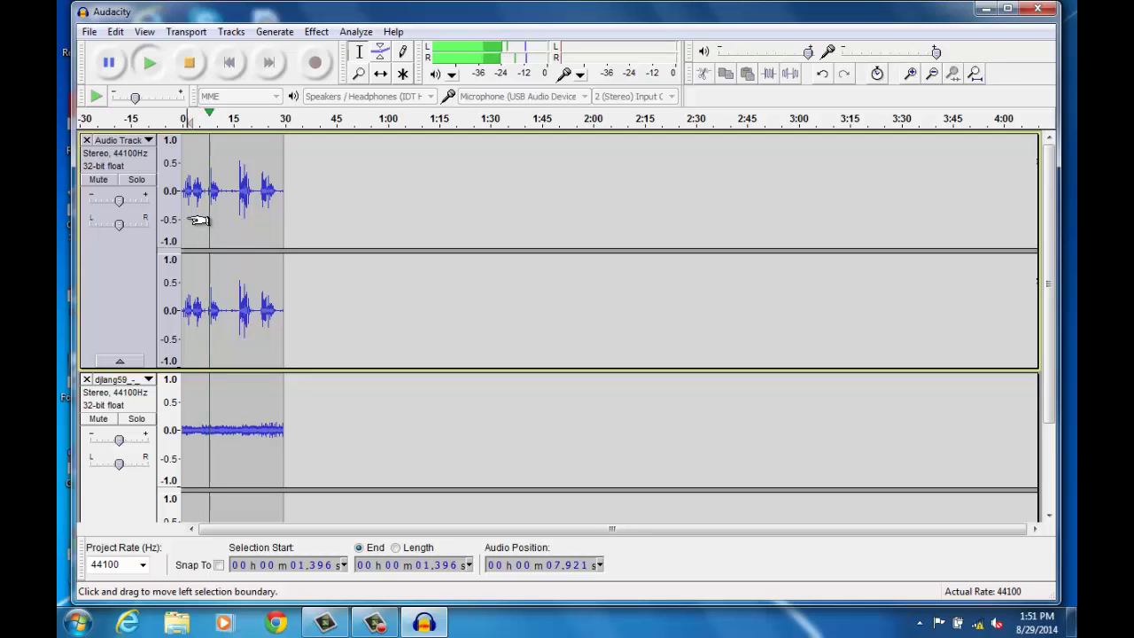
key("space")
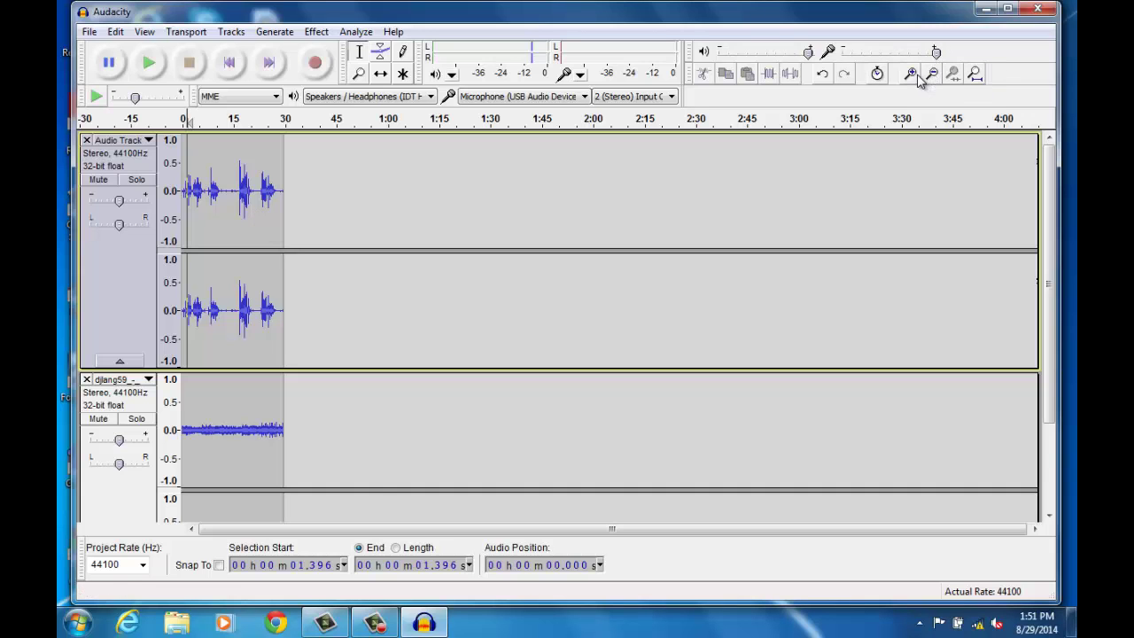
Play the end of the mix from about 28.5 seconds to hear how the music stops
left_click(912, 74)
left_click(916, 76)
left_click(916, 76)
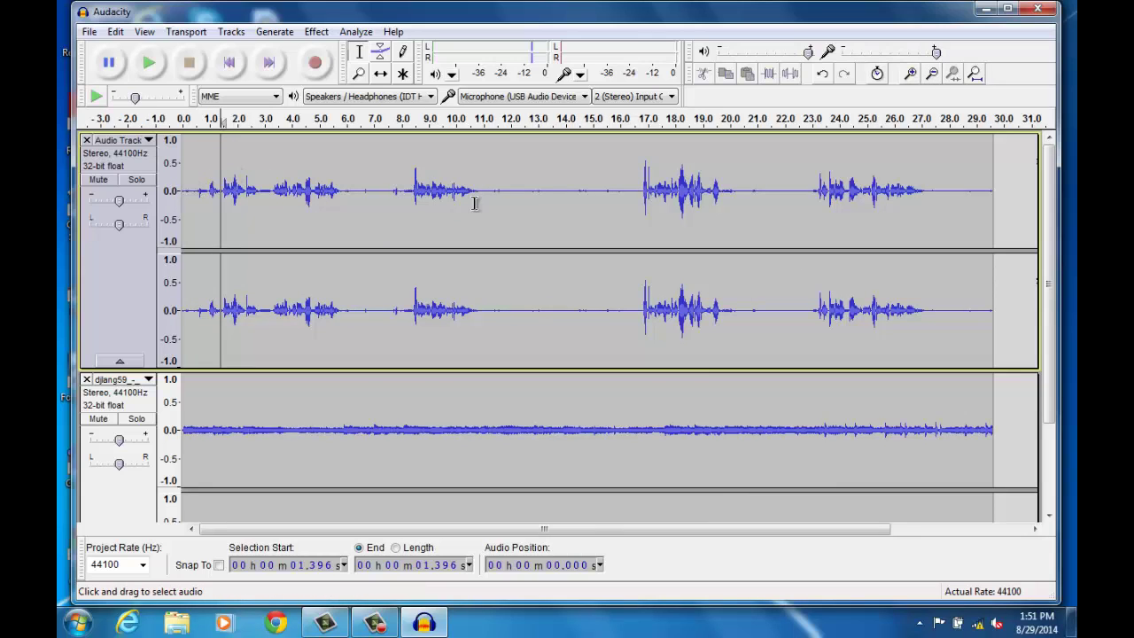
left_click(964, 396)
key("space")
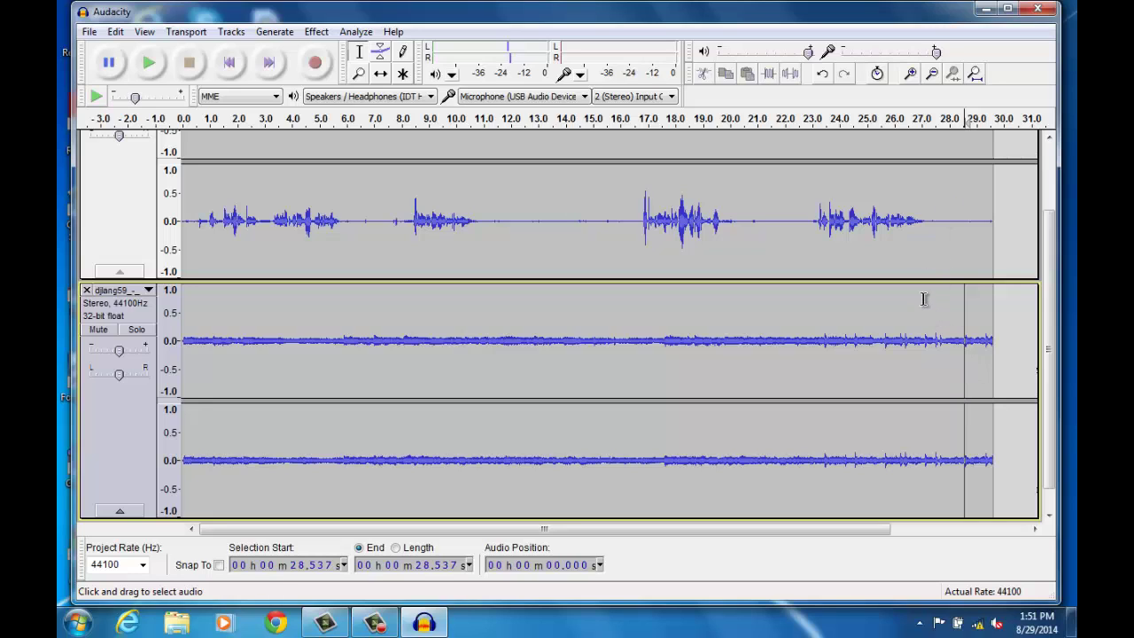
Apply a Fade Out to the music track from about 27.3 seconds to its end at about 29.6 seconds
left_click_drag(929, 289, 1000, 309)
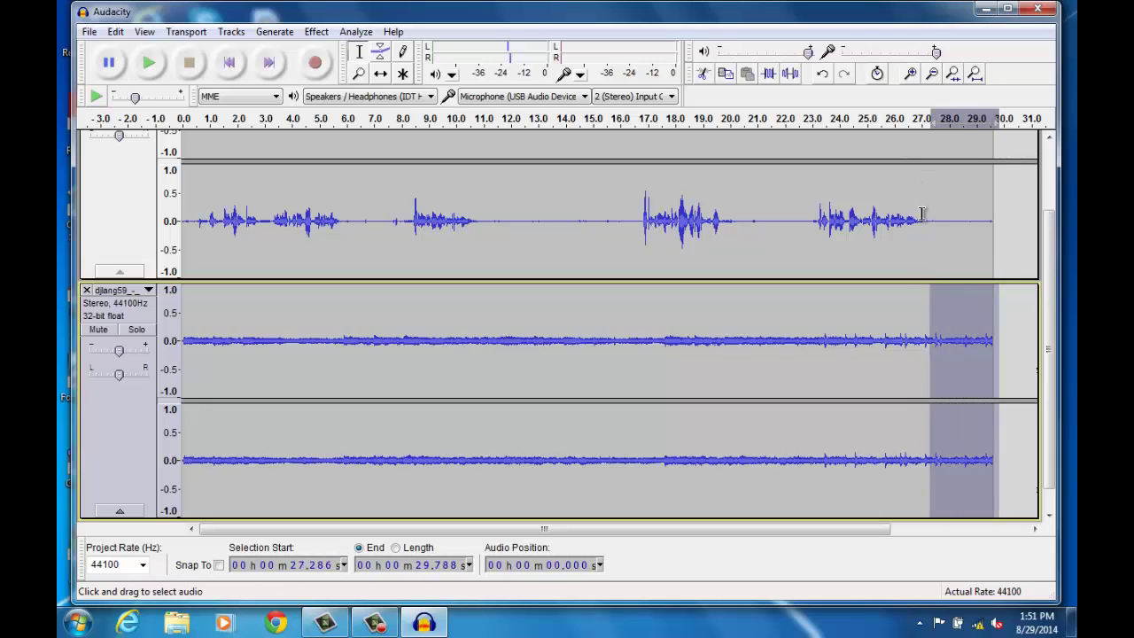
left_click_drag(925, 216, 939, 220)
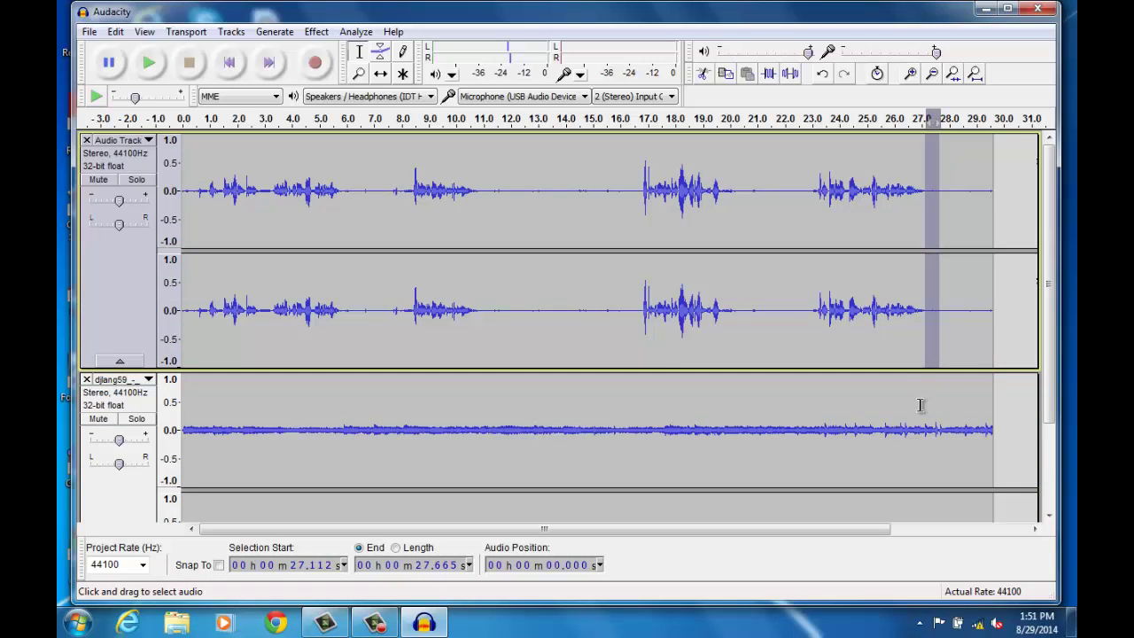
left_click(933, 405)
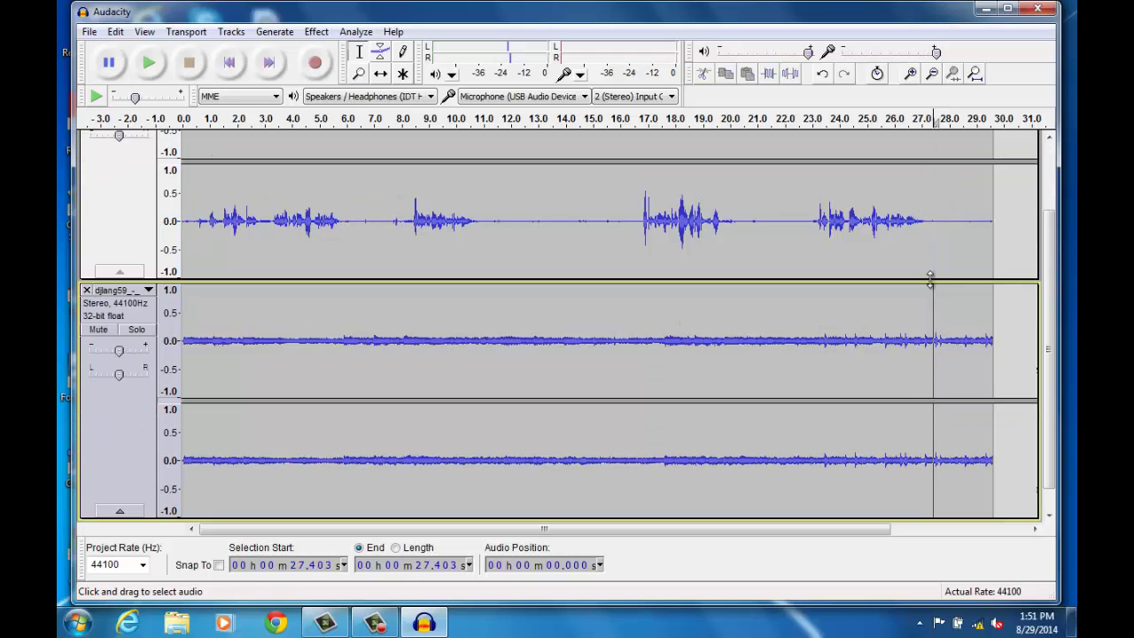
left_click_drag(931, 296, 993, 320)
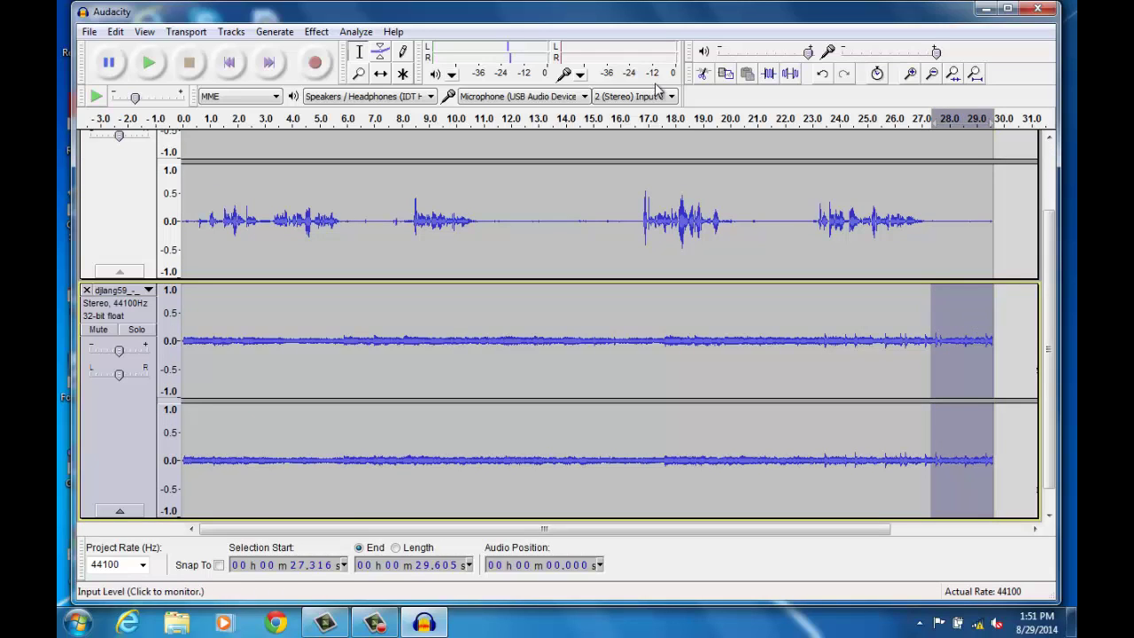
left_click(316, 32)
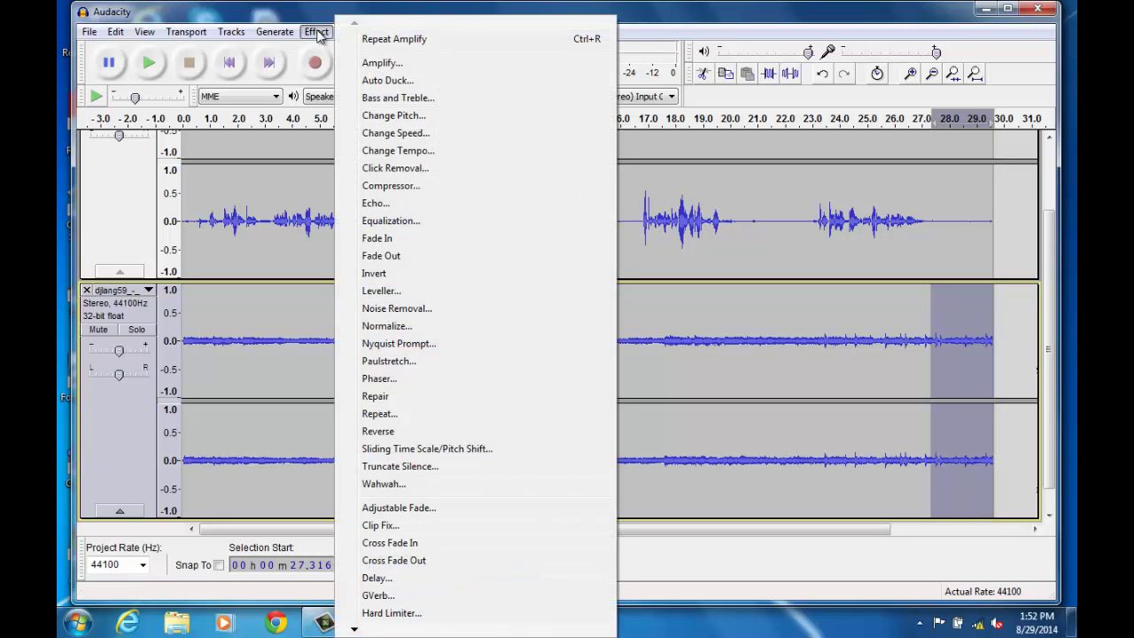
left_click(373, 256)
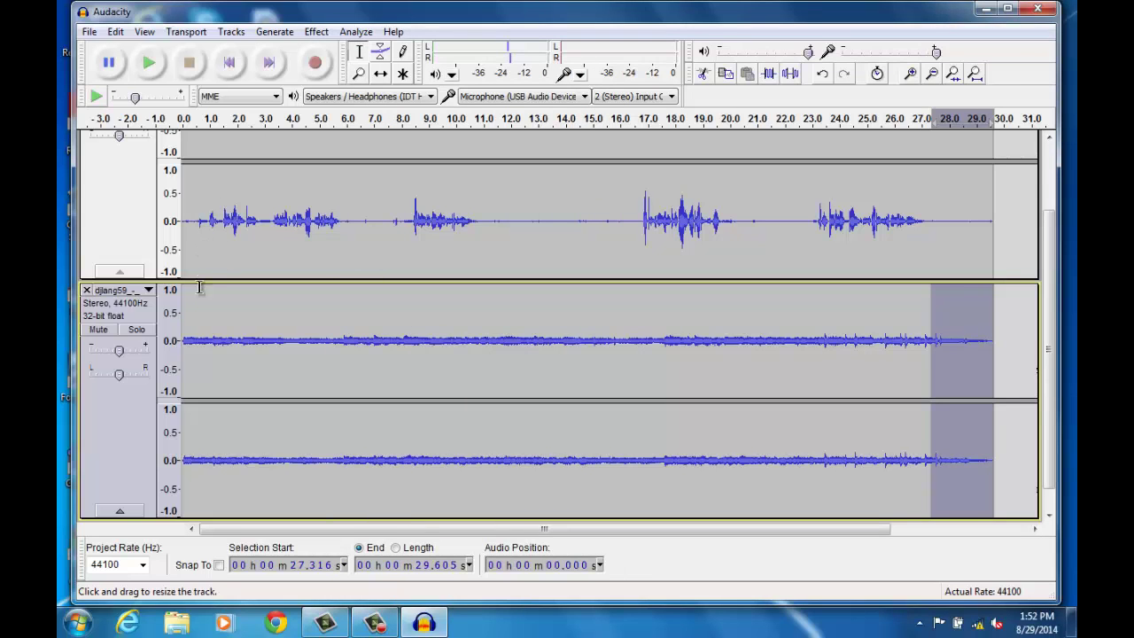
Apply a Fade In to the first 0.8 seconds or so of the music track
left_click_drag(203, 289, 175, 292)
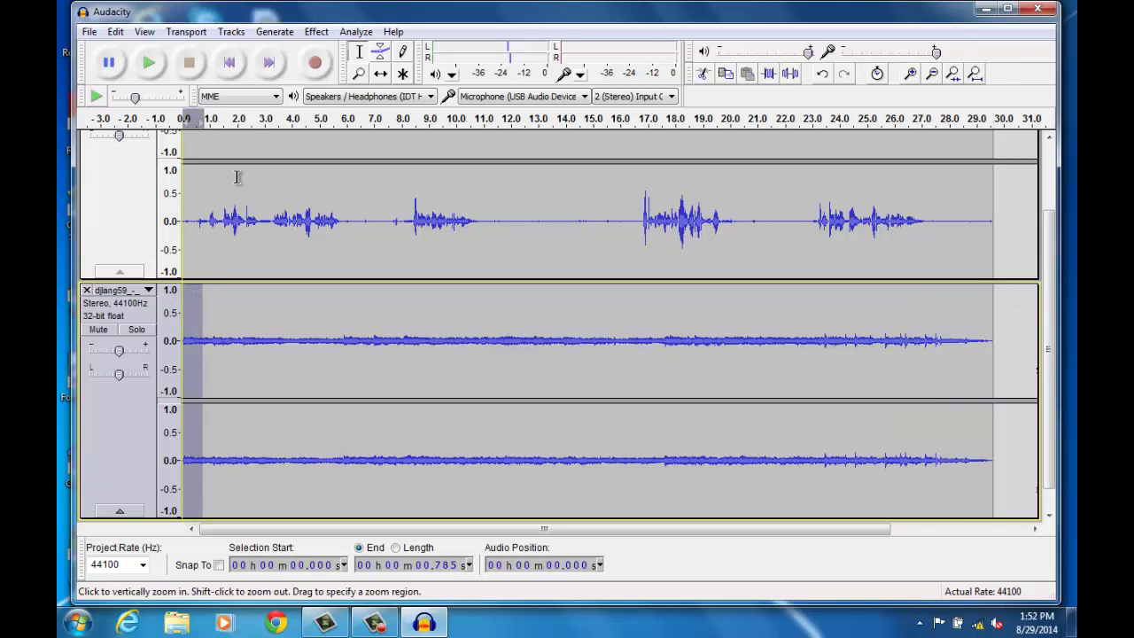
left_click(317, 31)
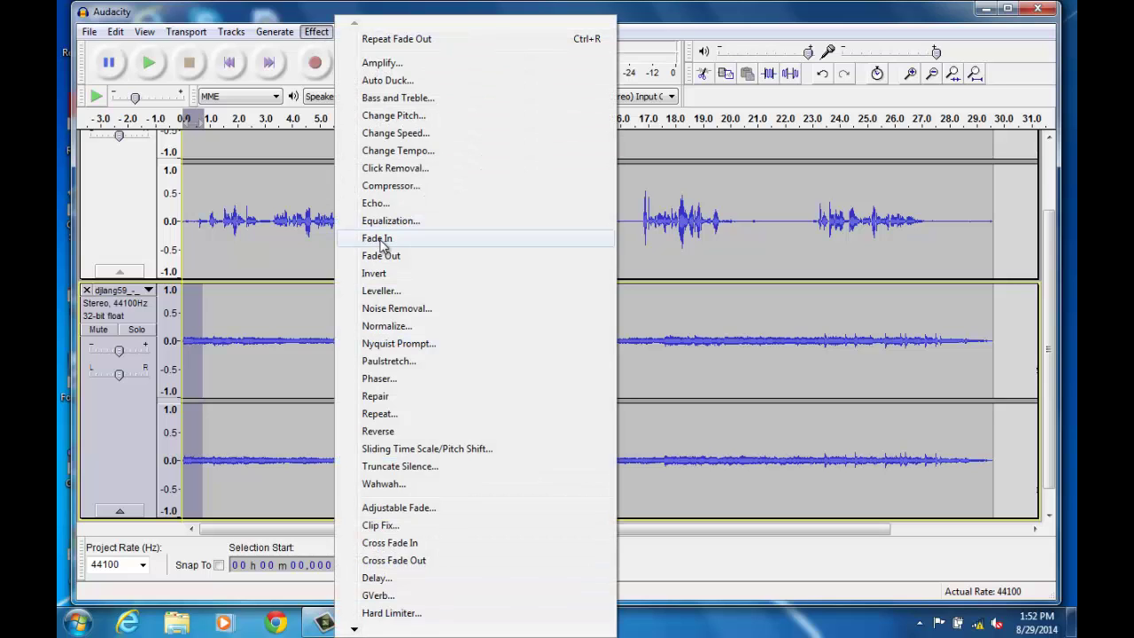
left_click(379, 239)
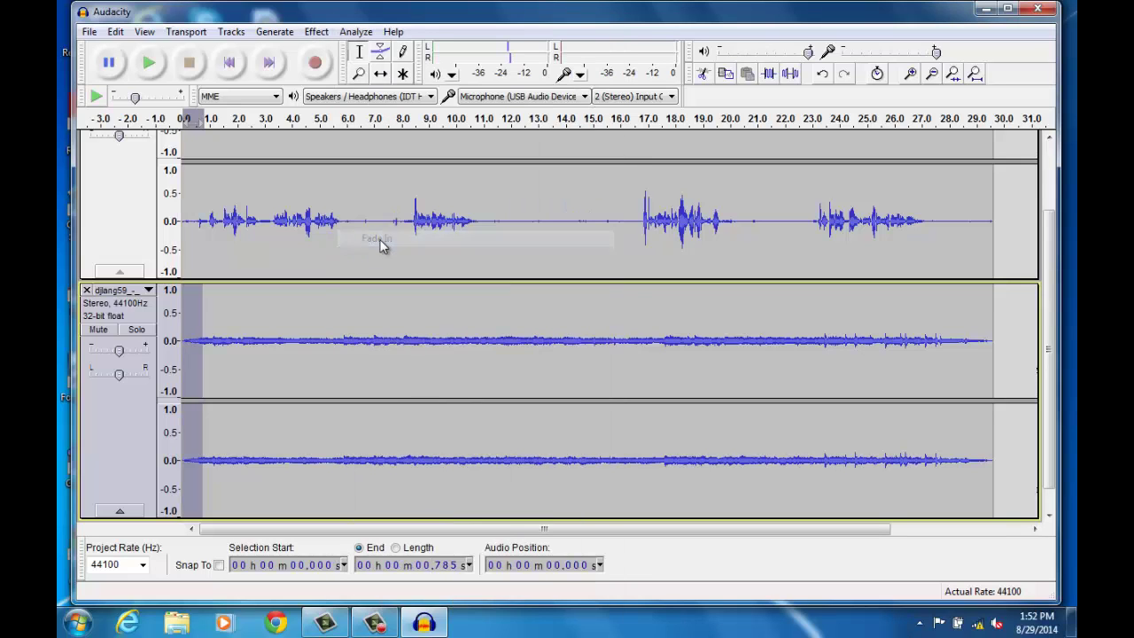
Play the mix from about 0.1 seconds and again from about 27.8 seconds to check the fade-in and fade-out
left_click(188, 320)
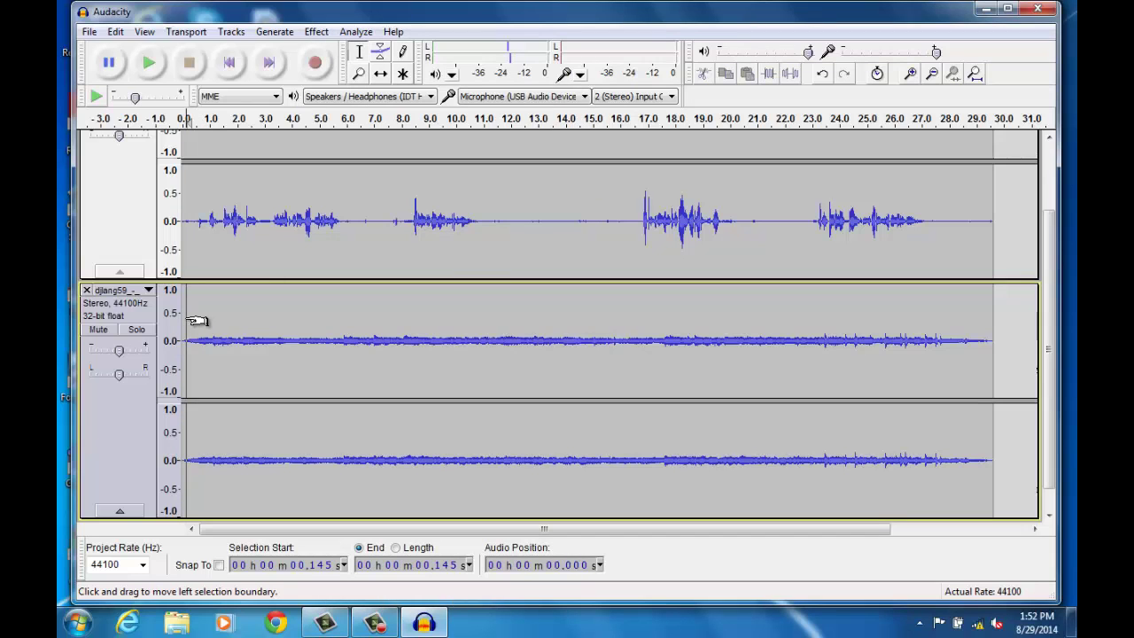
key("space")
key("space")
left_click_drag(299, 324, 898, 341)
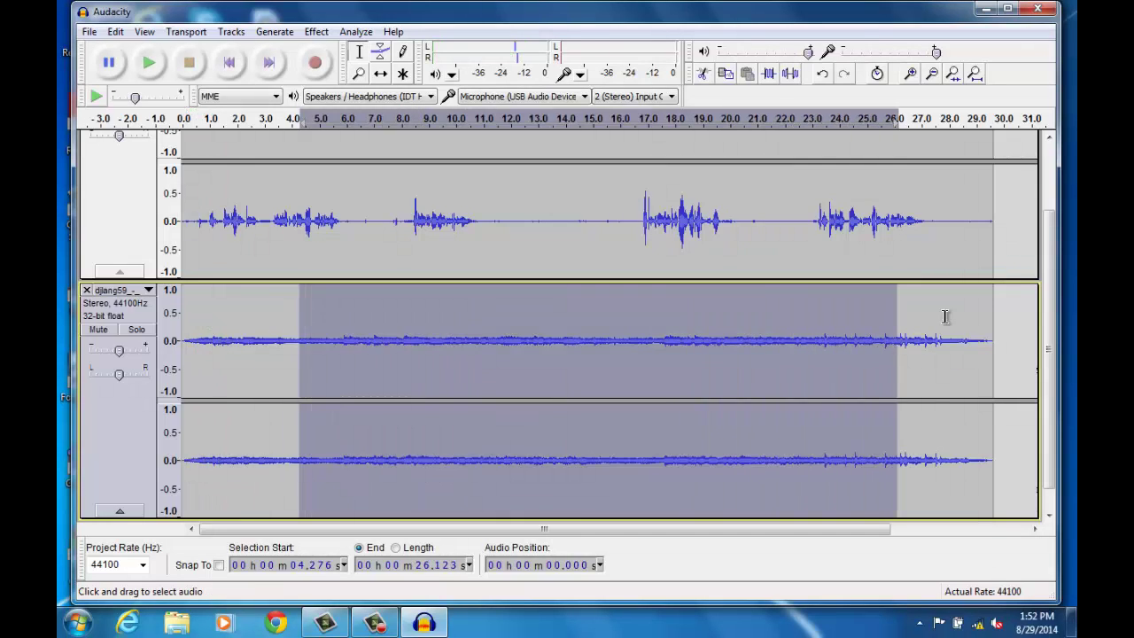
left_click(945, 316)
key("space")
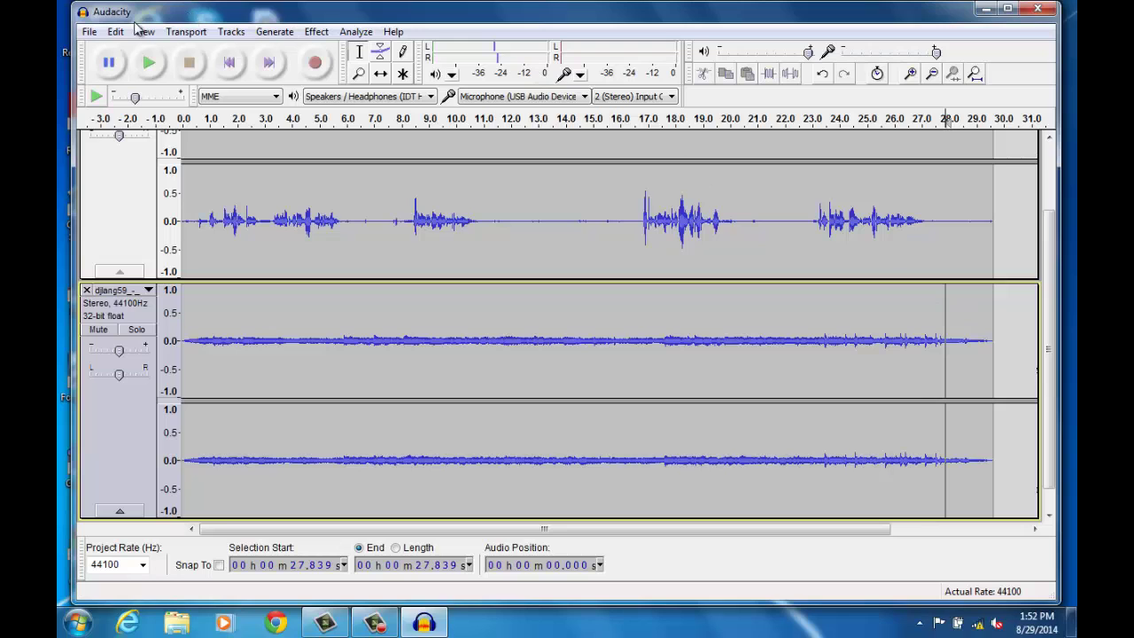
Save the project as Test10 in the Video_Editing folder as an Audacity project (.aup)
left_click(93, 32)
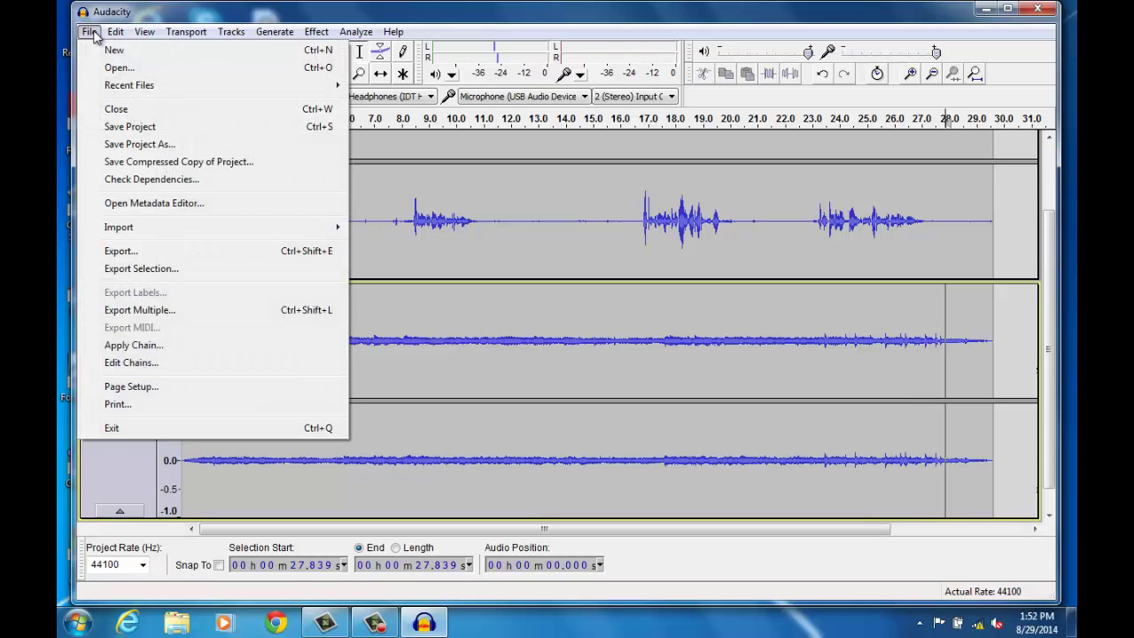
left_click(131, 126)
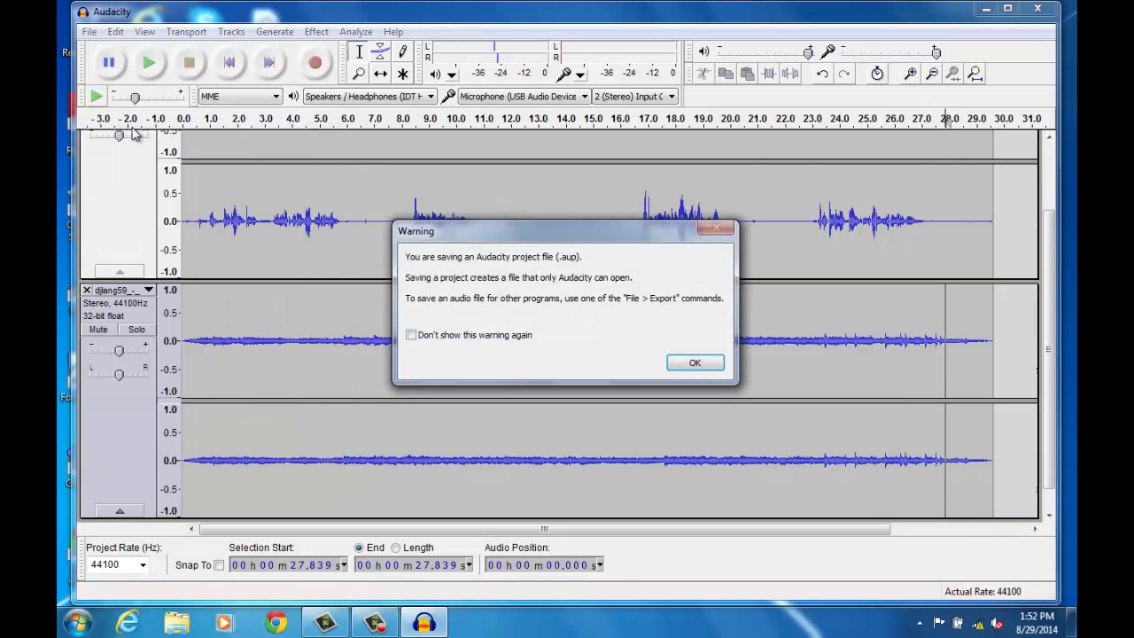
left_click(684, 366)
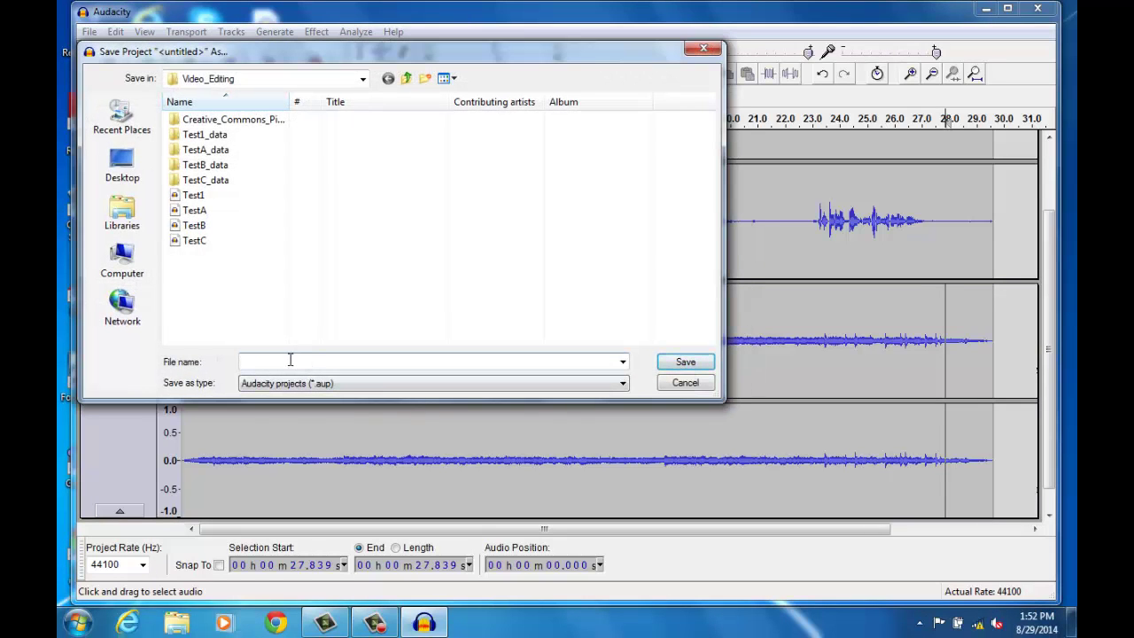
type("Test")
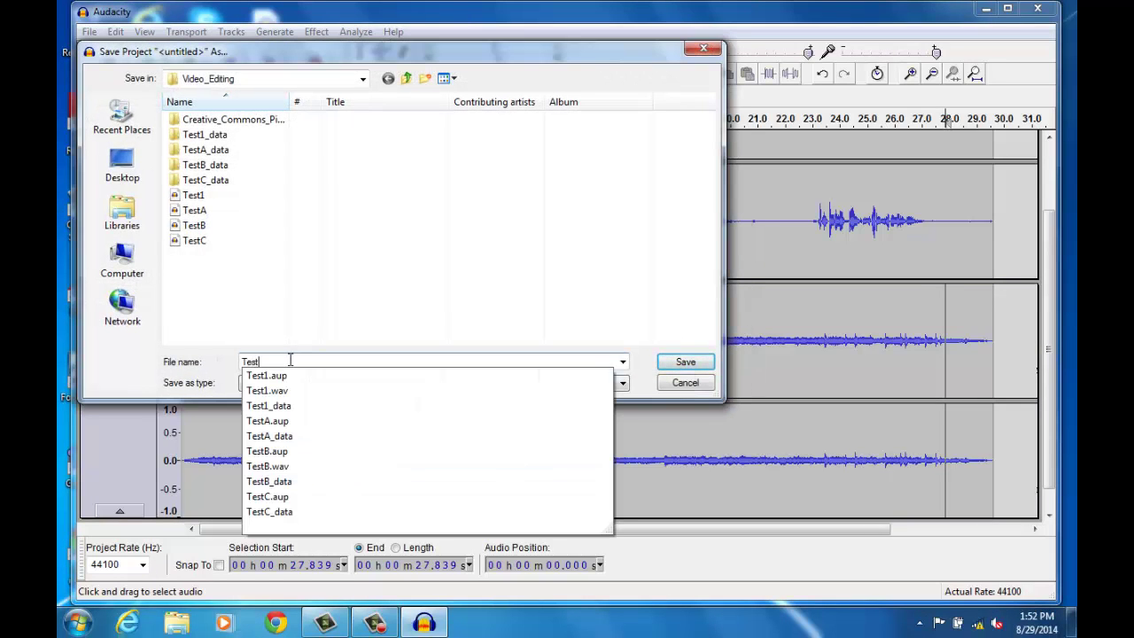
type("10")
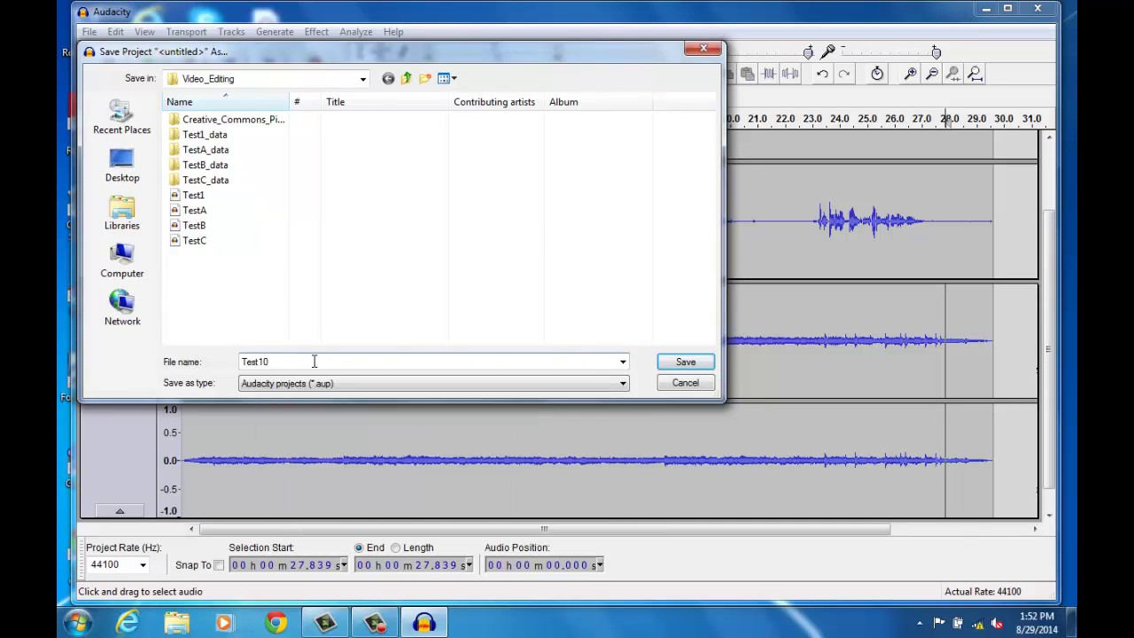
left_click(683, 363)
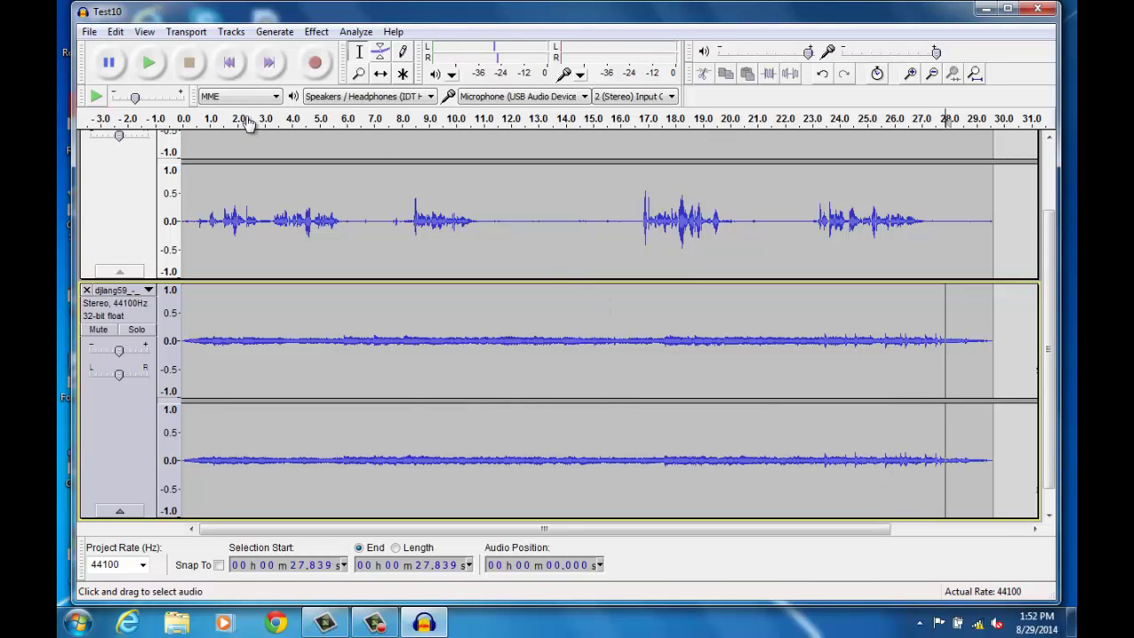
Export the mix to the Video_Editing folder as Audio10 in WAV (Microsoft) signed 16 bit PCM format, keeping the existing metadata
left_click(92, 33)
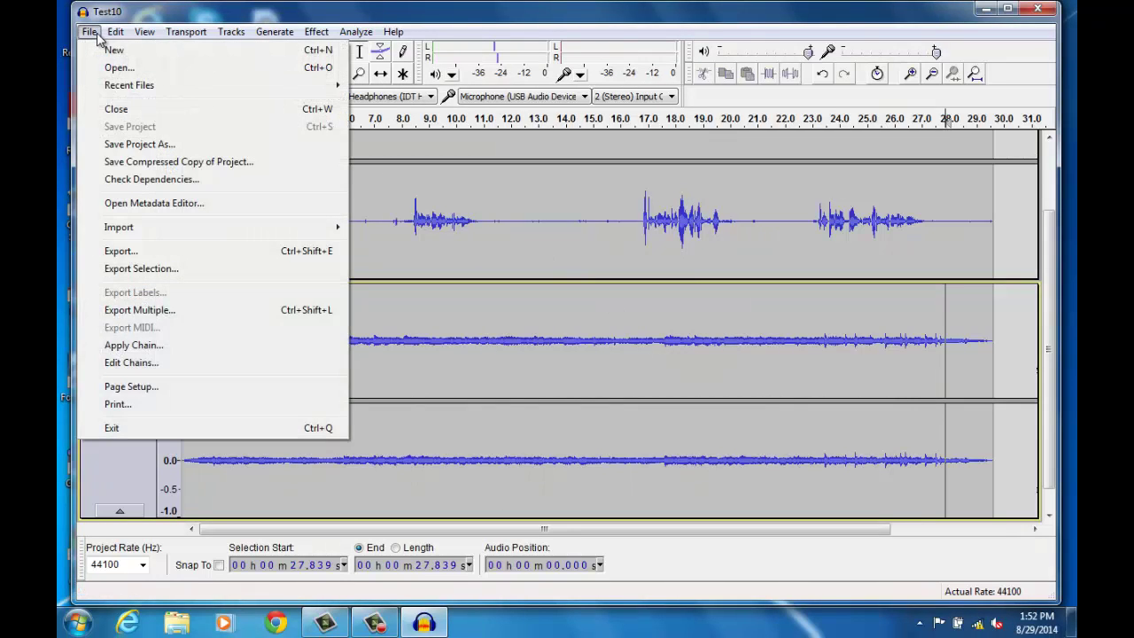
left_click(135, 252)
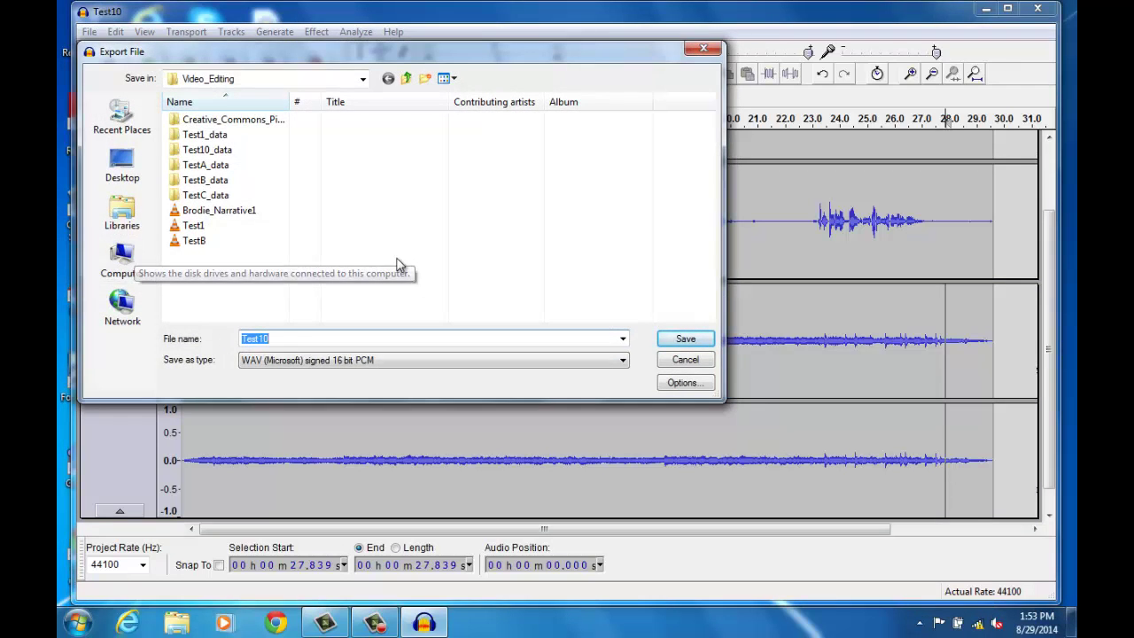
left_click(624, 364)
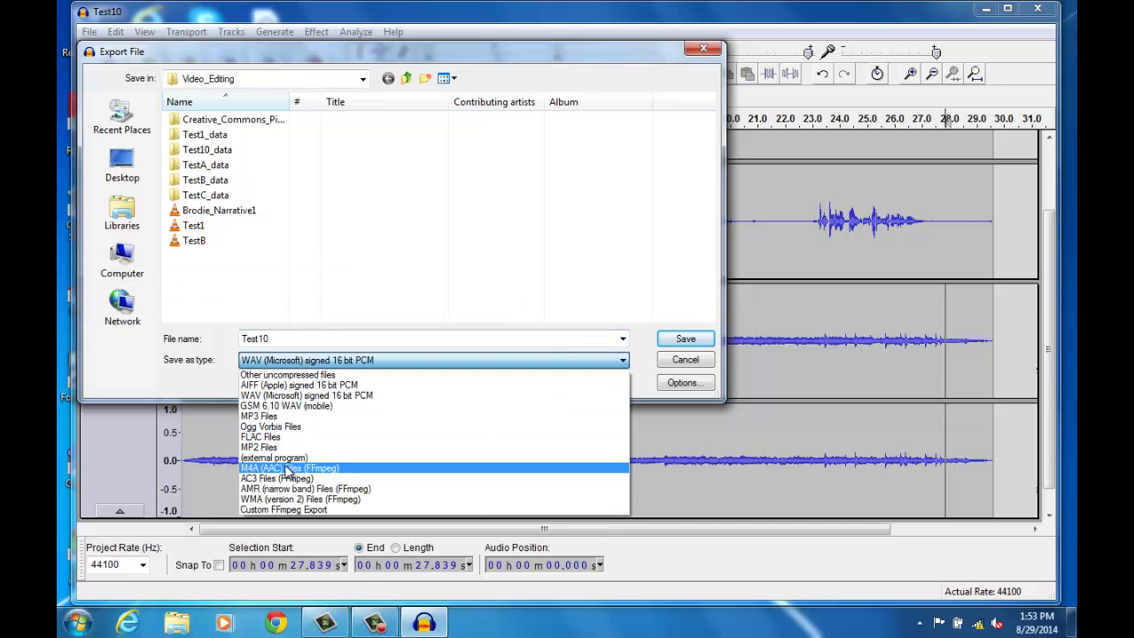
left_click(281, 396)
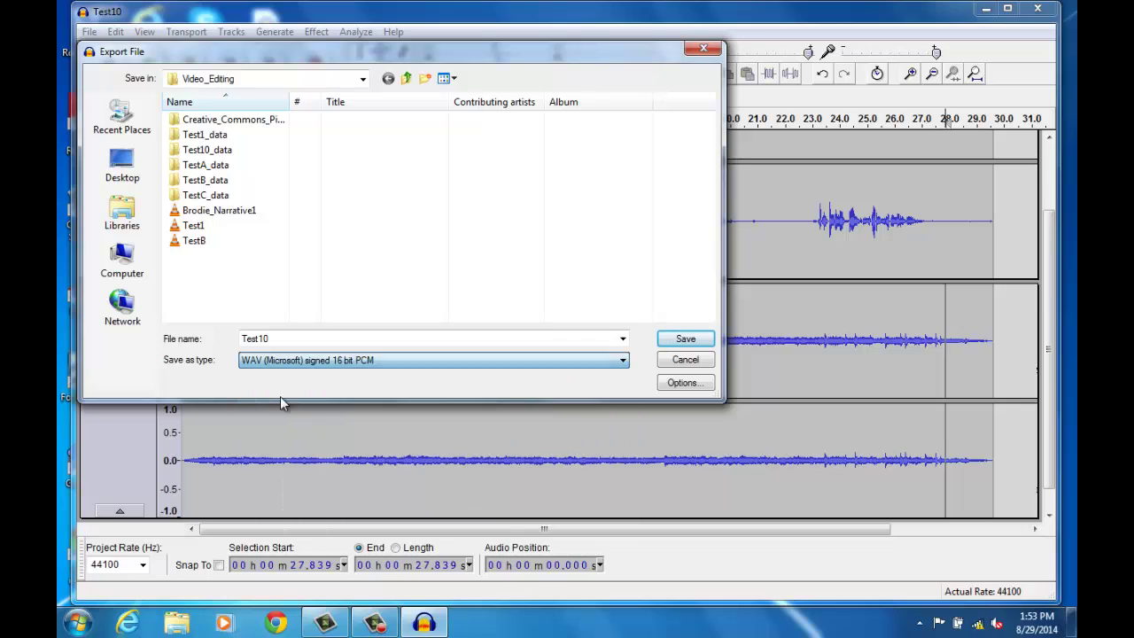
double_click(272, 339)
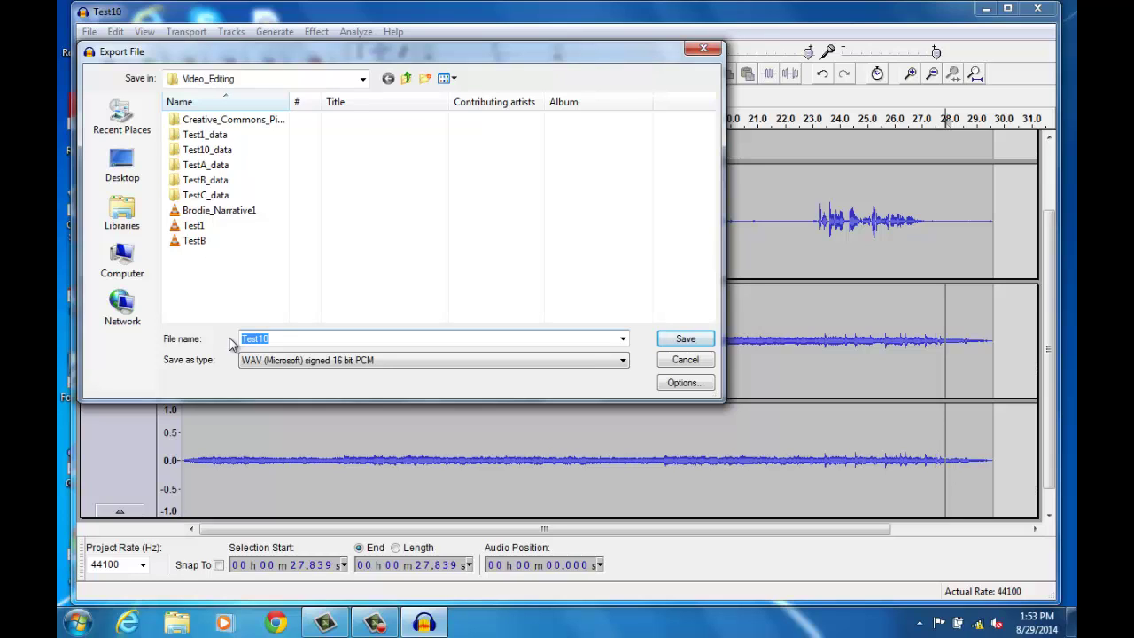
type("Audio10")
left_click(686, 340)
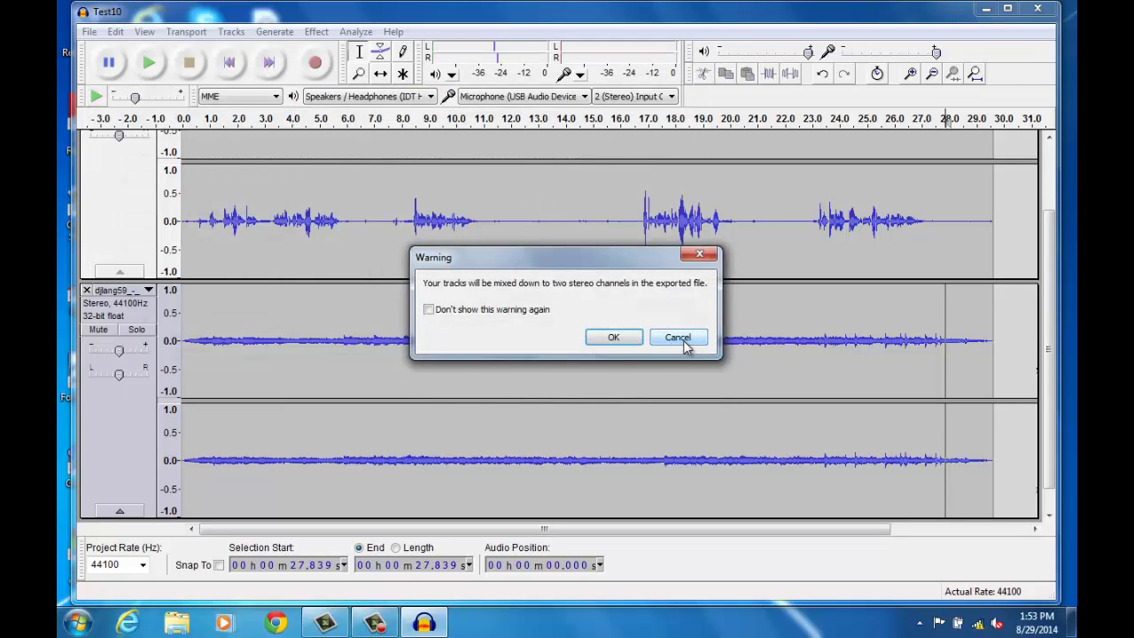
left_click(623, 338)
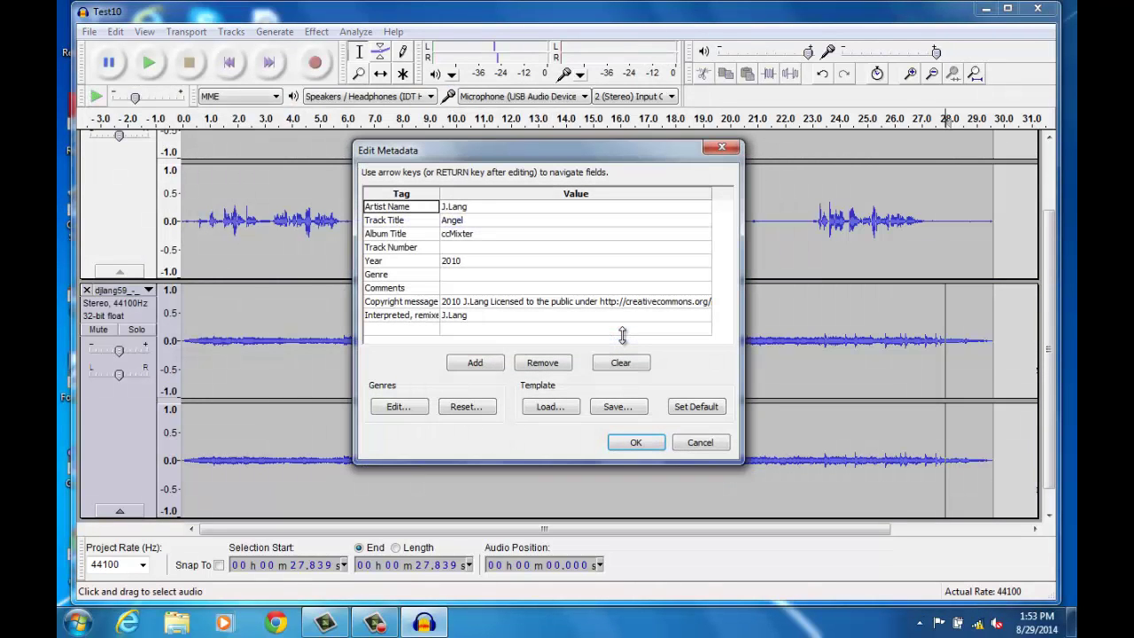
left_click(649, 445)
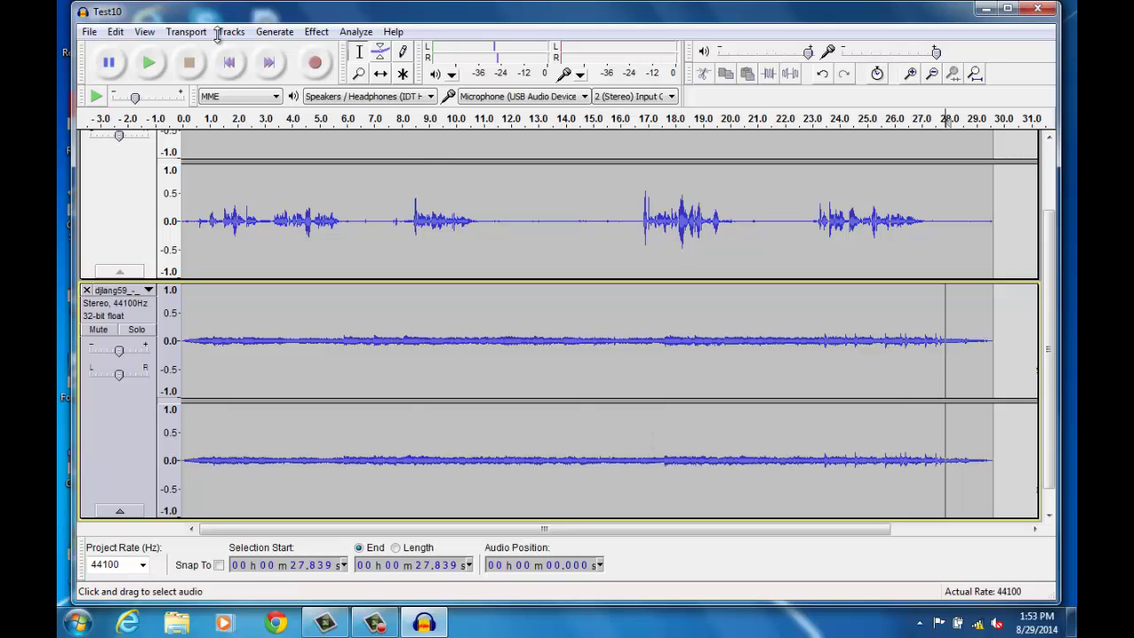
Close Audacity and play the exported Audio10 file from the Video_Editing desktop folder in VLC media player, pausing and closing the player after about 10 seconds
left_click(1039, 9)
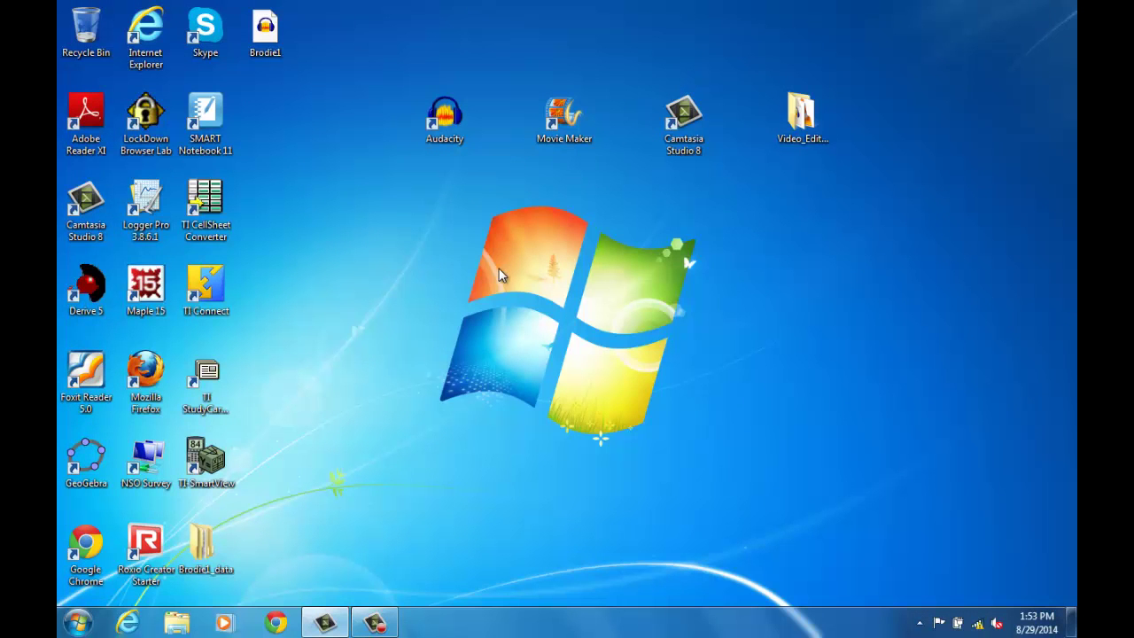
double_click(805, 112)
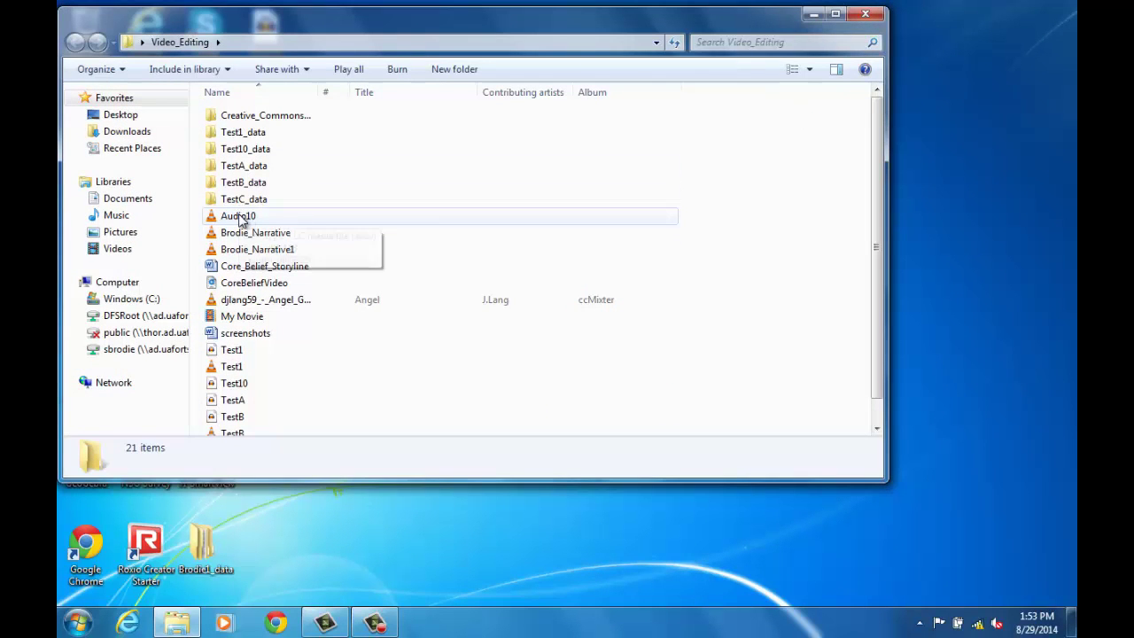
double_click(239, 217)
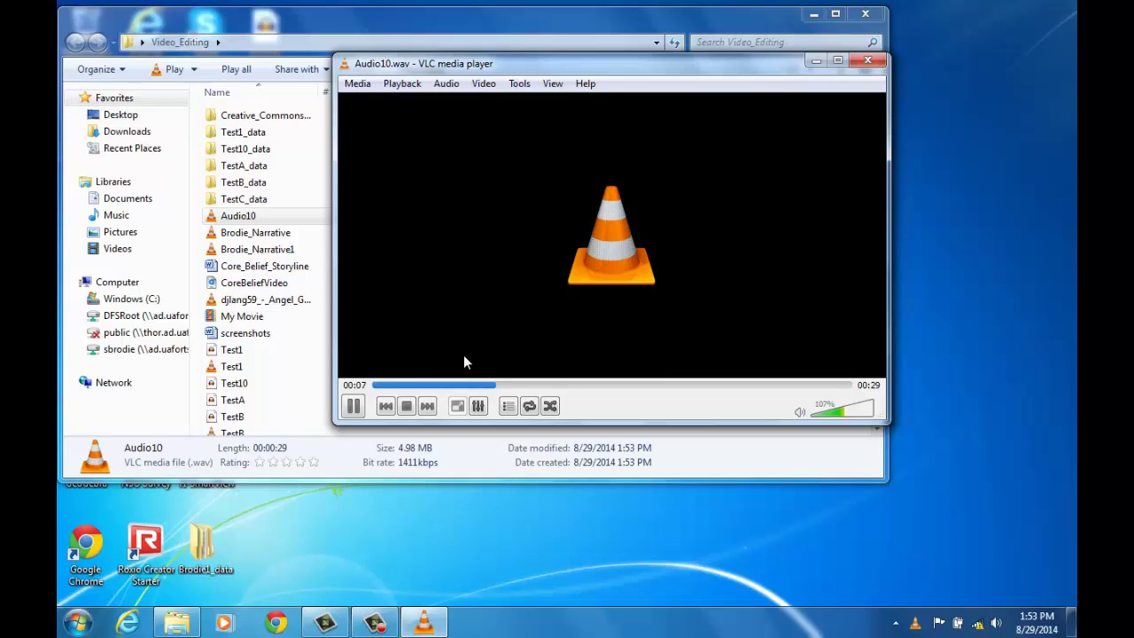
left_click(352, 405)
left_click(875, 62)
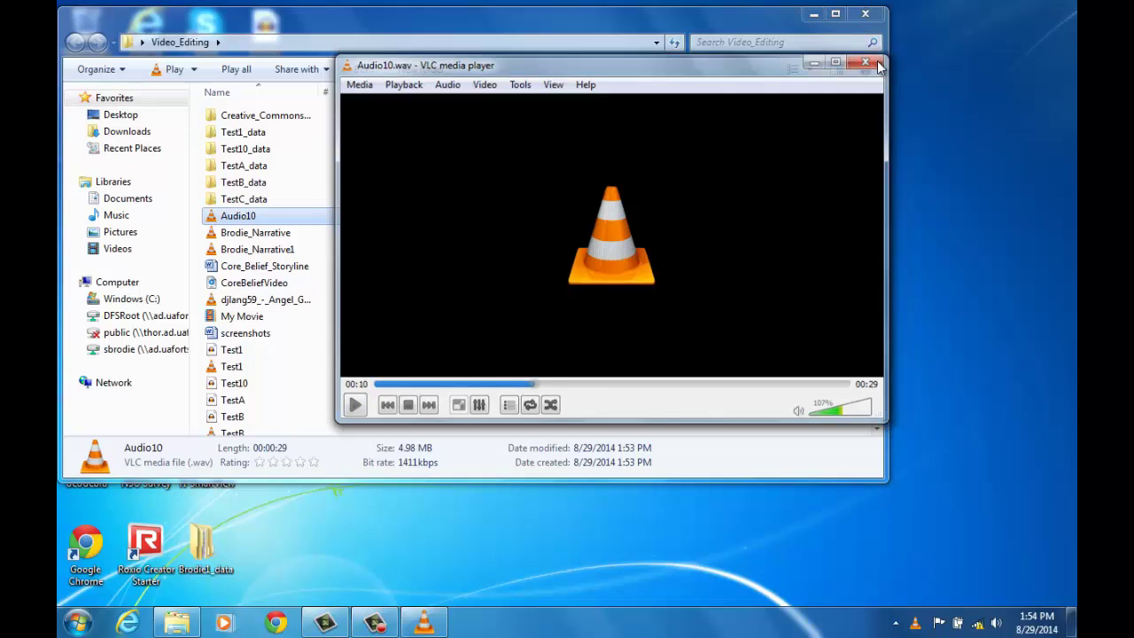